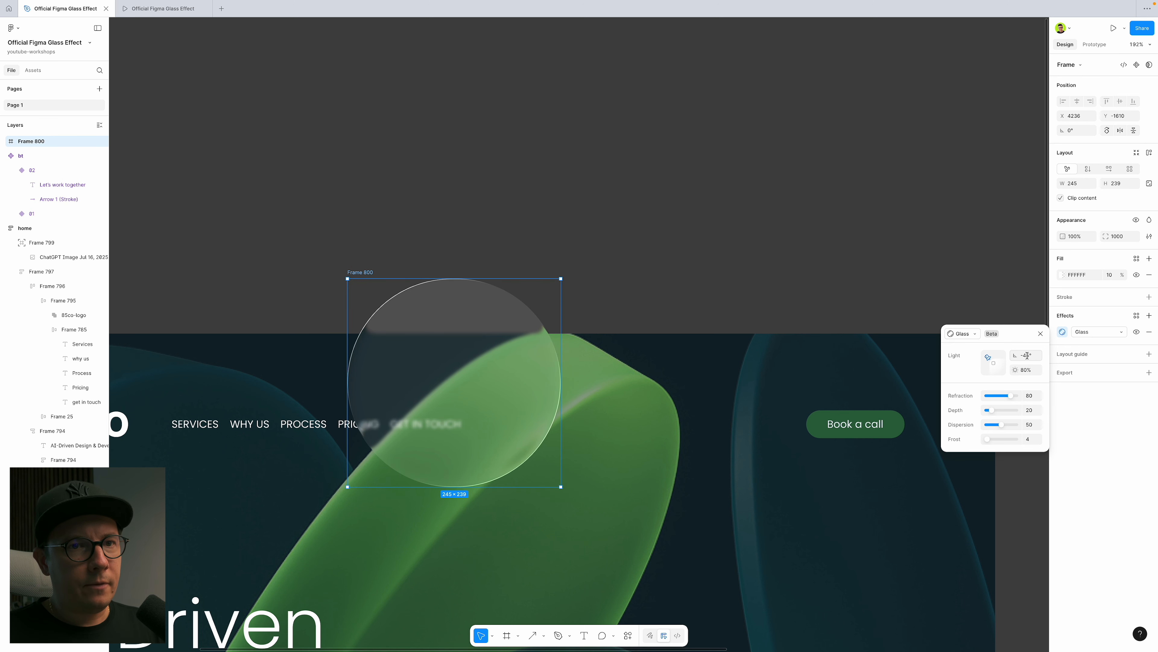
- Set the circle's glass light angle to -35°, try refraction at 0, and set it to 100
{"action": "left_click_drag", "start_coordinate": [988, 359], "coordinate": [1050, 376]}
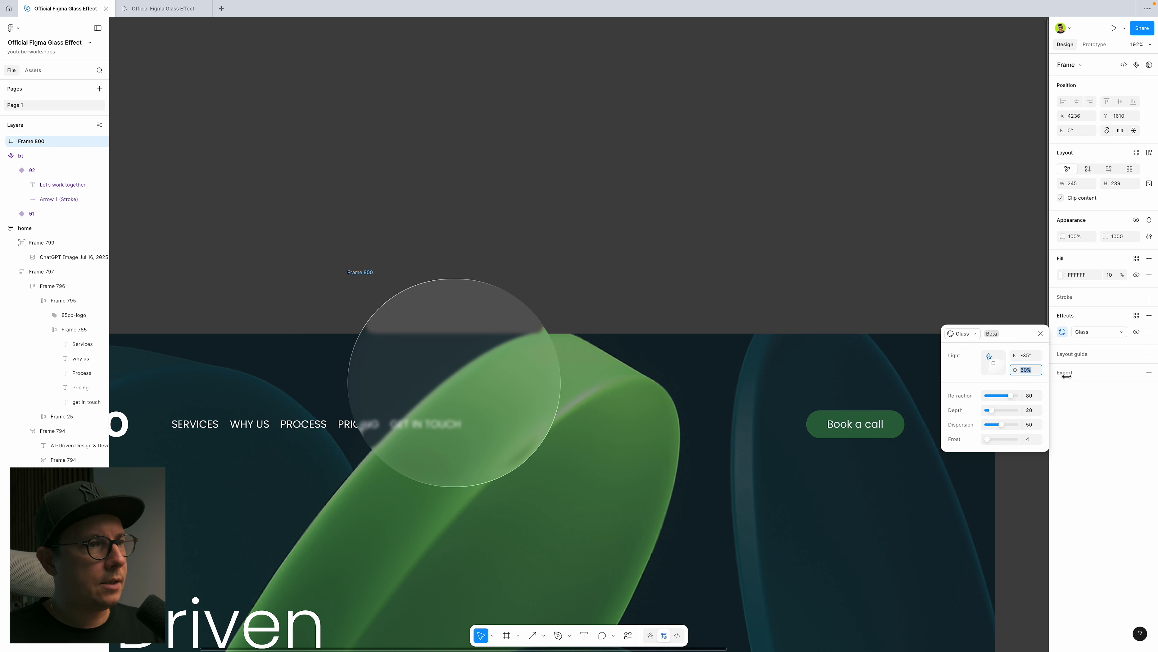
{"action": "left_click_drag", "start_coordinate": [1067, 375], "coordinate": [1067, 375]}
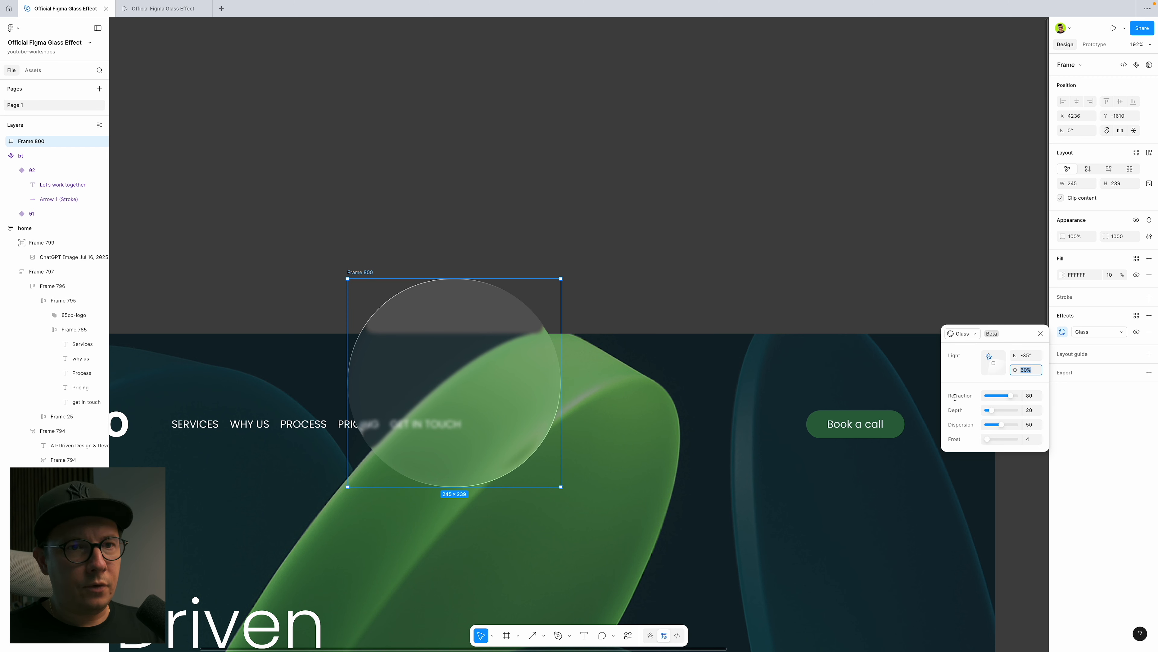
{"action": "scroll", "coordinate": [405, 341], "scroll_direction": "up", "scroll_amount": 5}
{"action": "scroll", "coordinate": [406, 339], "scroll_direction": "down", "scroll_amount": 4}
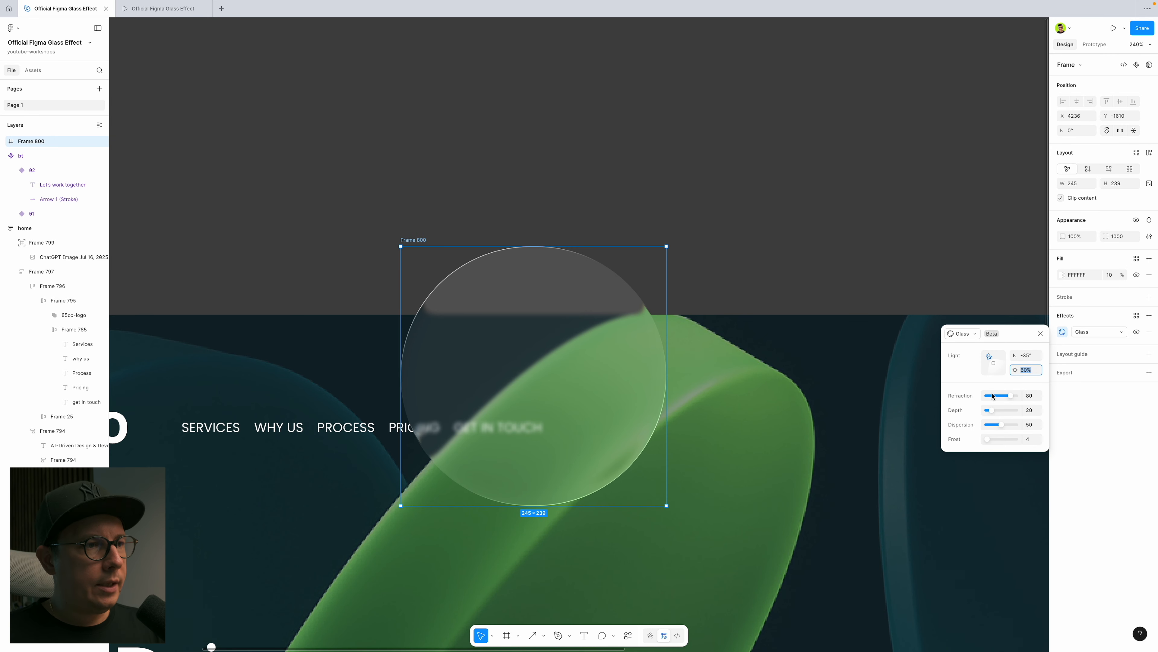
{"action": "left_click_drag", "start_coordinate": [1012, 397], "coordinate": [936, 400]}
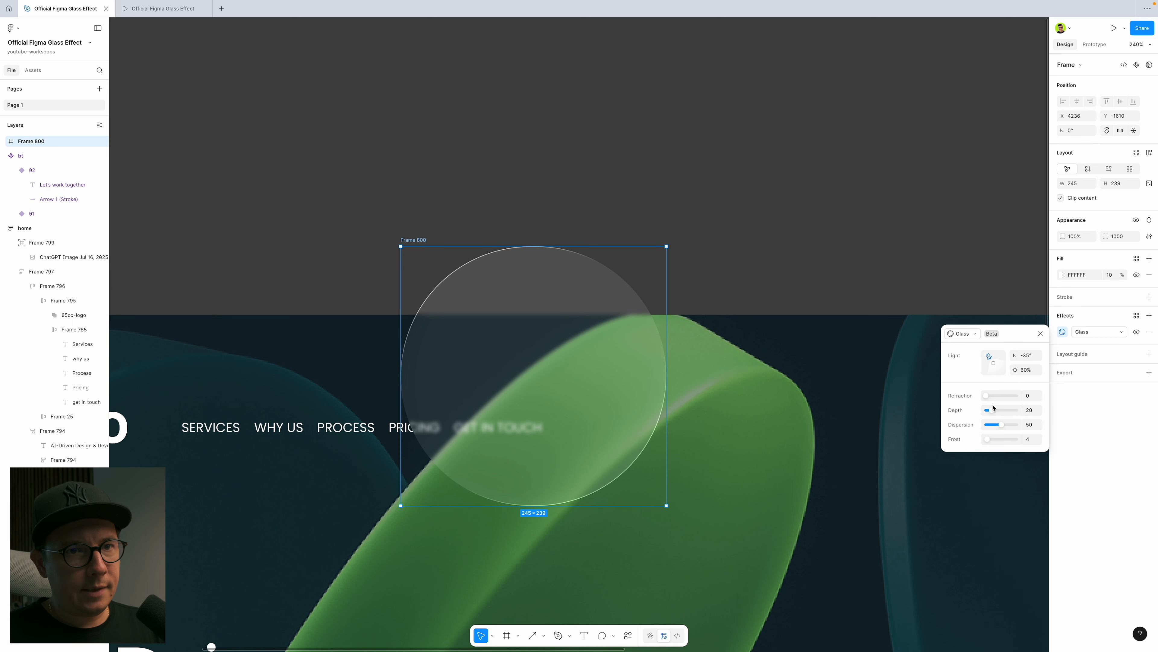
{"action": "left_click_drag", "start_coordinate": [984, 398], "coordinate": [1043, 399]}
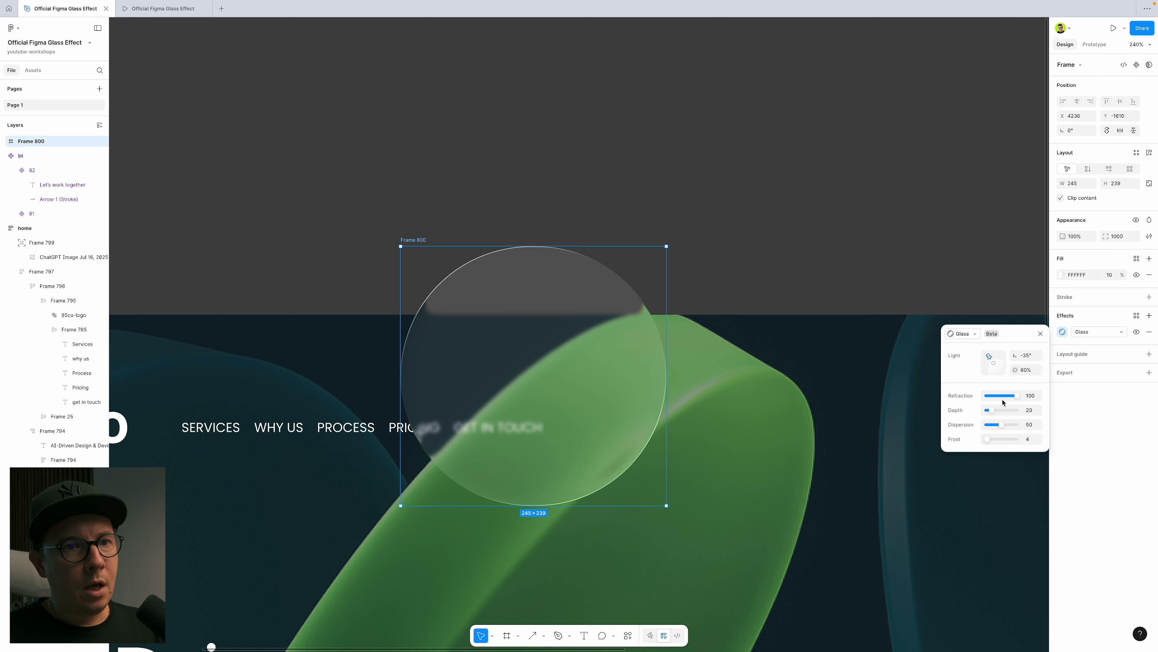
- Try the glass effect's depth at 1 and raise it to 82
{"action": "left_click_drag", "start_coordinate": [994, 411], "coordinate": [982, 412]}
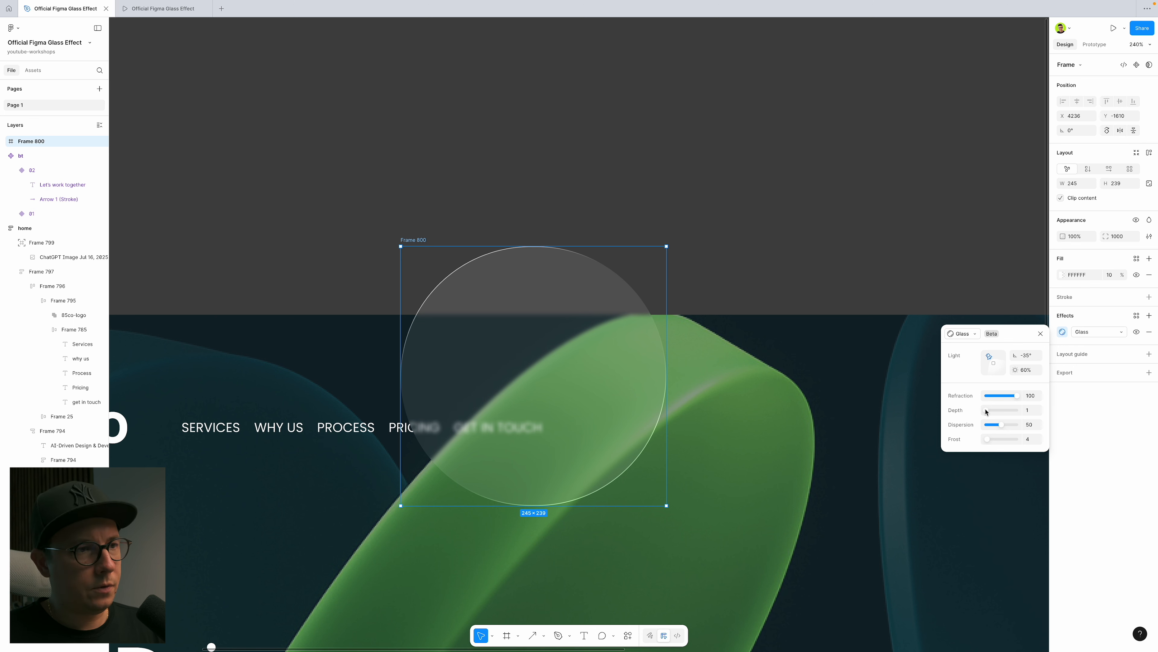
{"action": "left_click", "coordinate": [963, 412]}
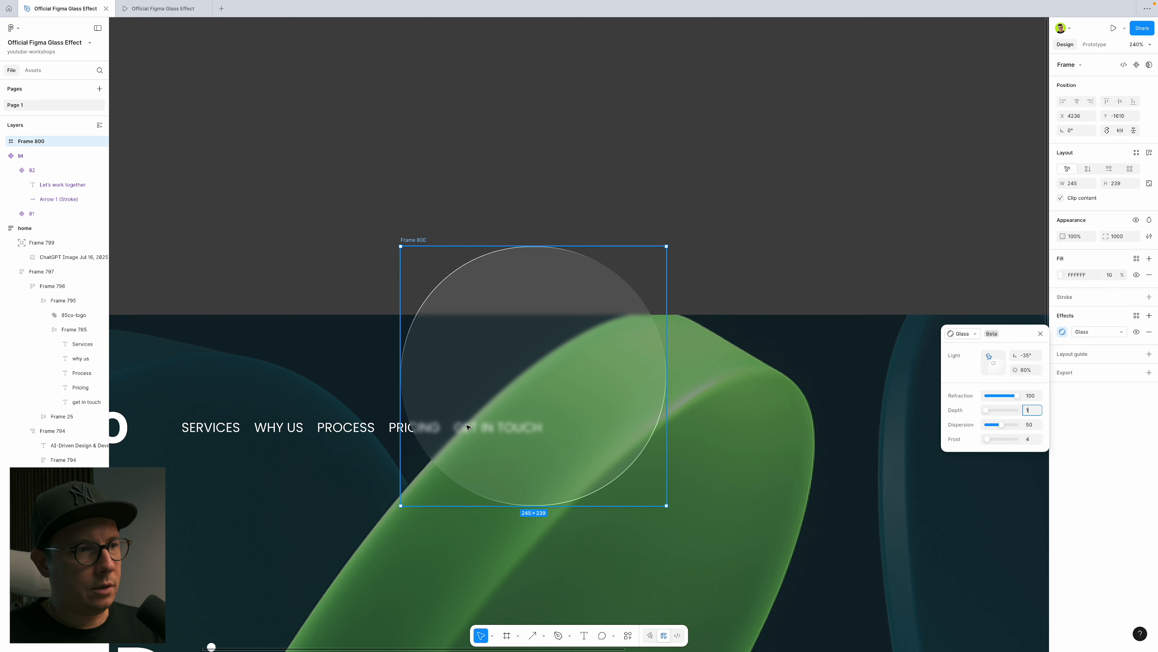
{"action": "left_click_drag", "start_coordinate": [987, 413], "coordinate": [1013, 413]}
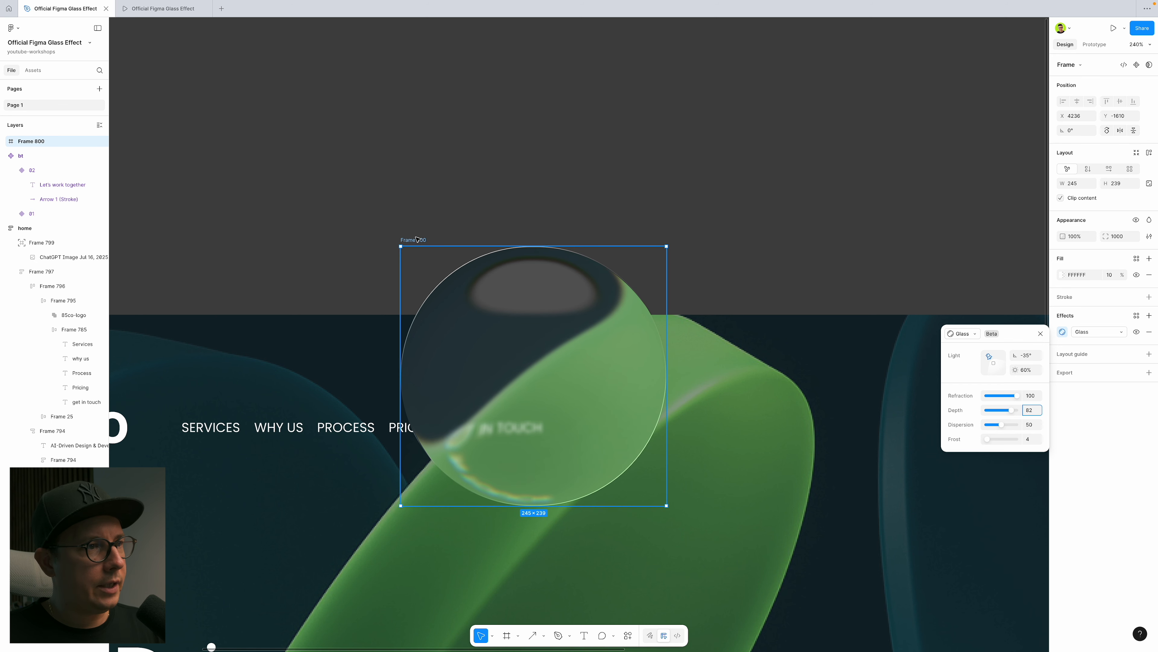
- Move the glass circle over the Pricing and Get in touch navigation links, to about X 4177, Y -1605
{"action": "left_click_drag", "start_coordinate": [405, 241], "coordinate": [405, 196]}
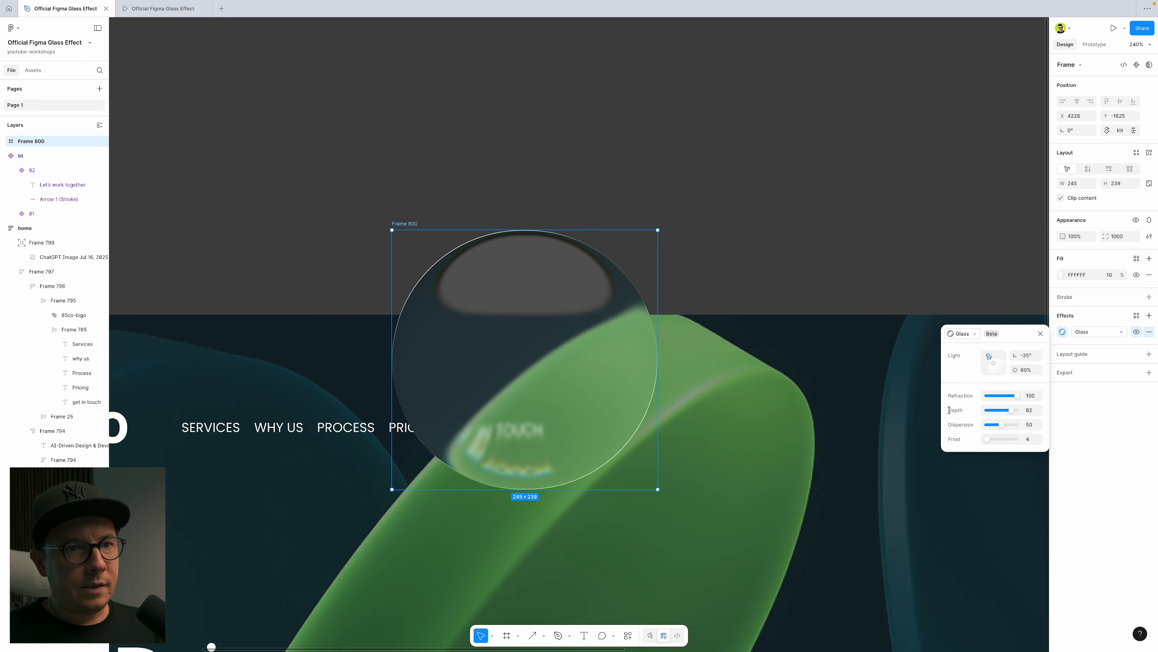
{"action": "scroll", "coordinate": [517, 313], "scroll_direction": "up", "scroll_amount": 5}
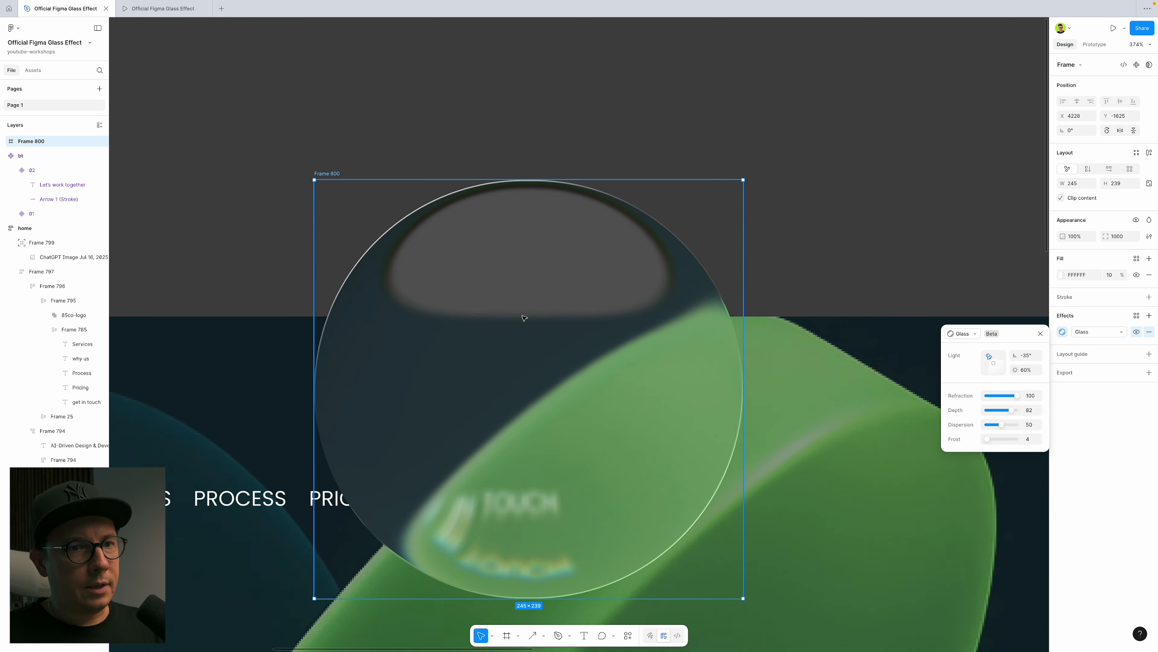
{"action": "scroll", "coordinate": [542, 231], "scroll_direction": "down", "scroll_amount": 4}
{"action": "left_click_drag", "start_coordinate": [316, 80], "coordinate": [218, 124]}
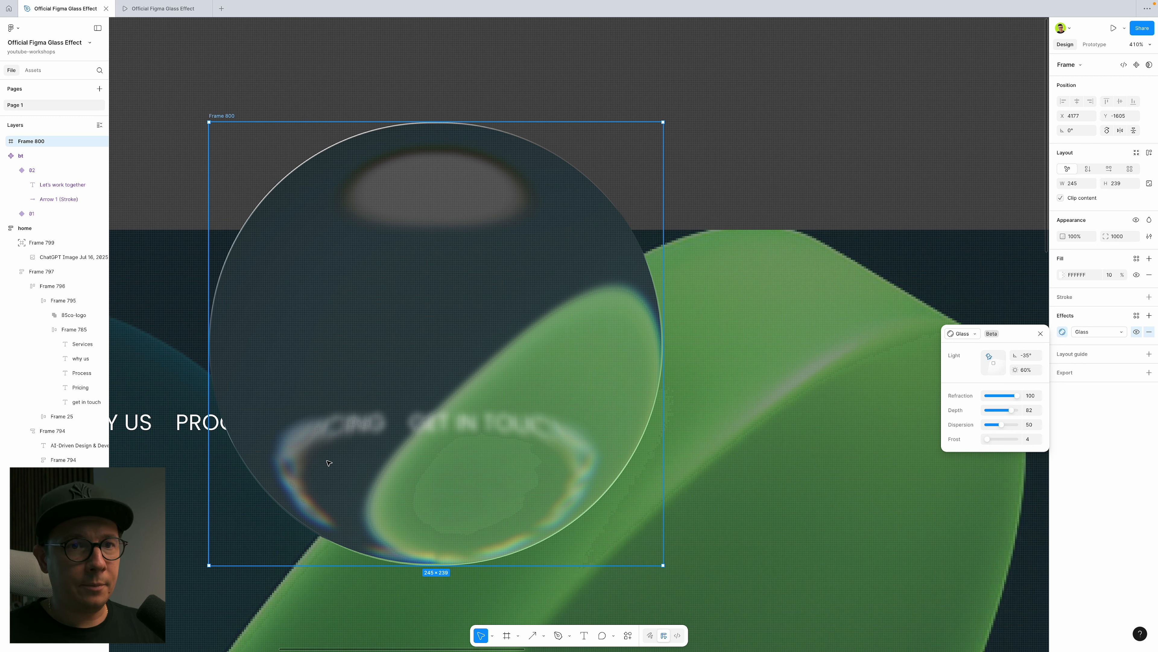
- Set the glass effect's dispersion to 100 and its frost to 0
{"action": "left_click_drag", "start_coordinate": [1001, 424], "coordinate": [1138, 427]}
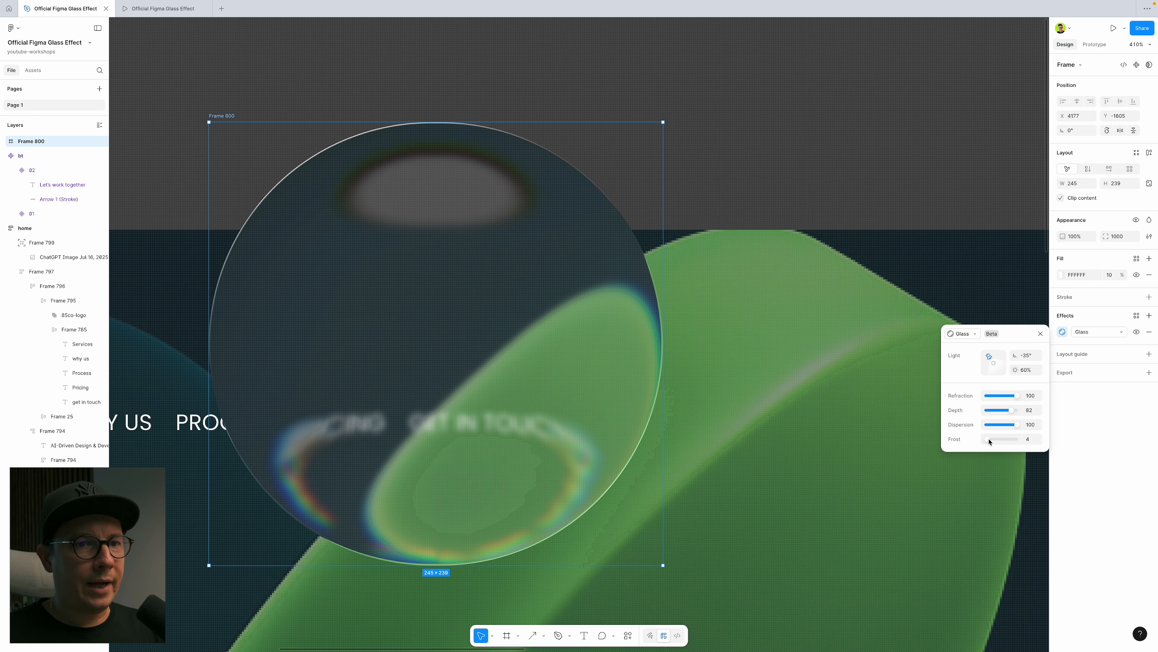
{"action": "left_click_drag", "start_coordinate": [990, 440], "coordinate": [987, 442]}
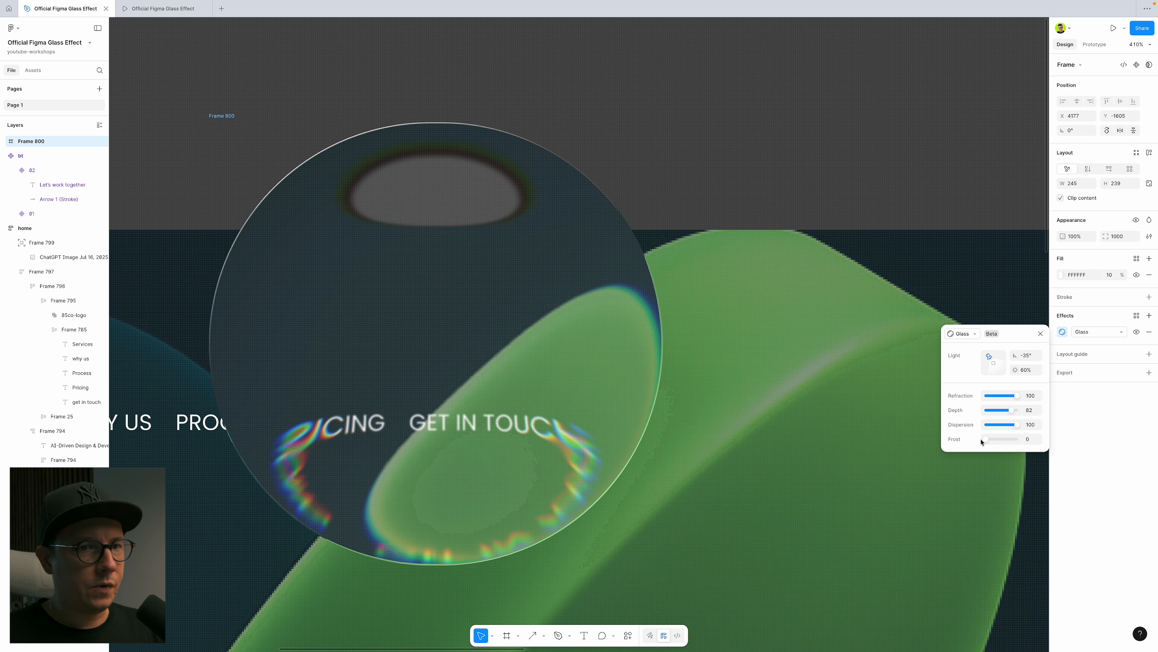
- Reposition the glass circle over the Process and Pricing navigation links, at about X 4073, Y -1620
{"action": "left_click_drag", "start_coordinate": [419, 365], "coordinate": [464, 354]}
{"action": "left_click_drag", "start_coordinate": [401, 390], "coordinate": [285, 330]}
{"action": "scroll", "coordinate": [369, 364], "scroll_direction": "down", "scroll_amount": 5}
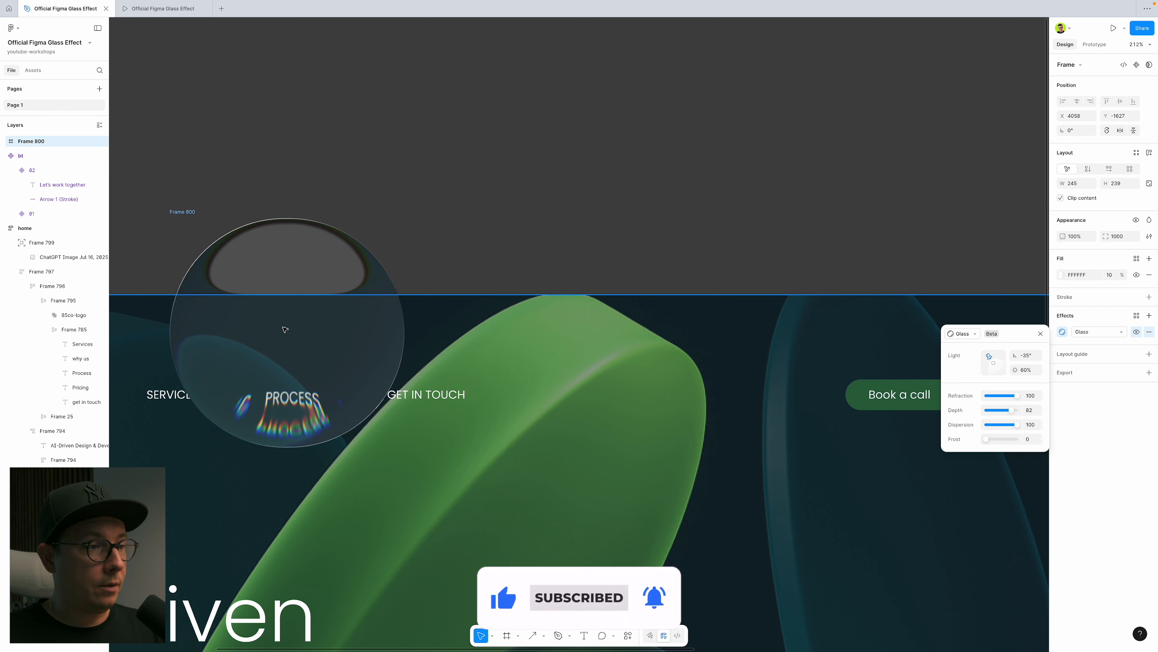
{"action": "scroll", "coordinate": [388, 226], "scroll_direction": "left", "scroll_amount": 2}
{"action": "mouse_move", "coordinate": [225, 219]}
{"action": "left_mouse_down"}
{"action": "mouse_move", "coordinate": [251, 226]}
{"action": "mouse_move", "coordinate": [239, 225]}
{"action": "left_mouse_up"}
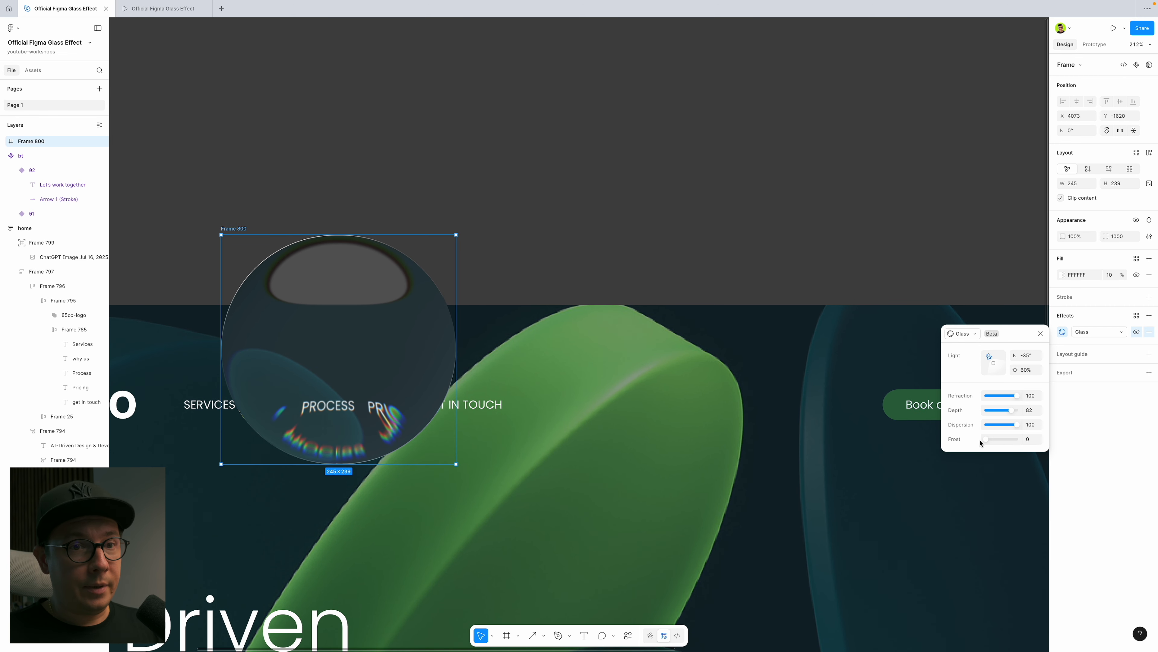
- Try the glass effect's frost at 2 and set it to 4
{"action": "left_click_drag", "start_coordinate": [988, 441], "coordinate": [939, 439]}
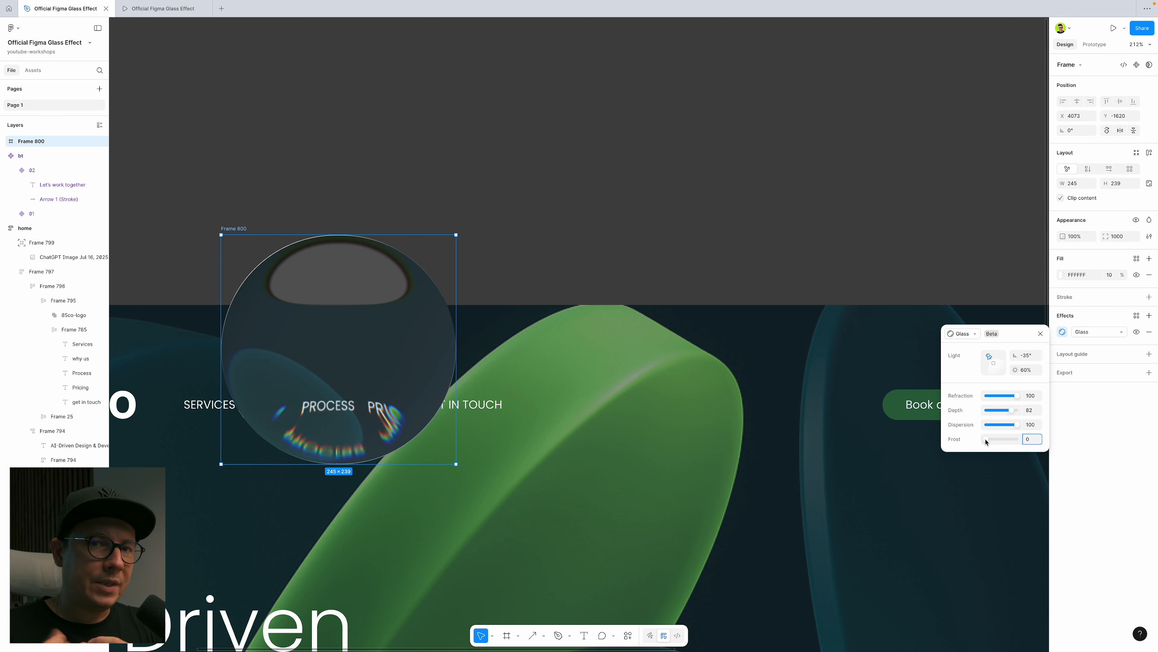
{"action": "left_click_drag", "start_coordinate": [986, 442], "coordinate": [989, 442]}
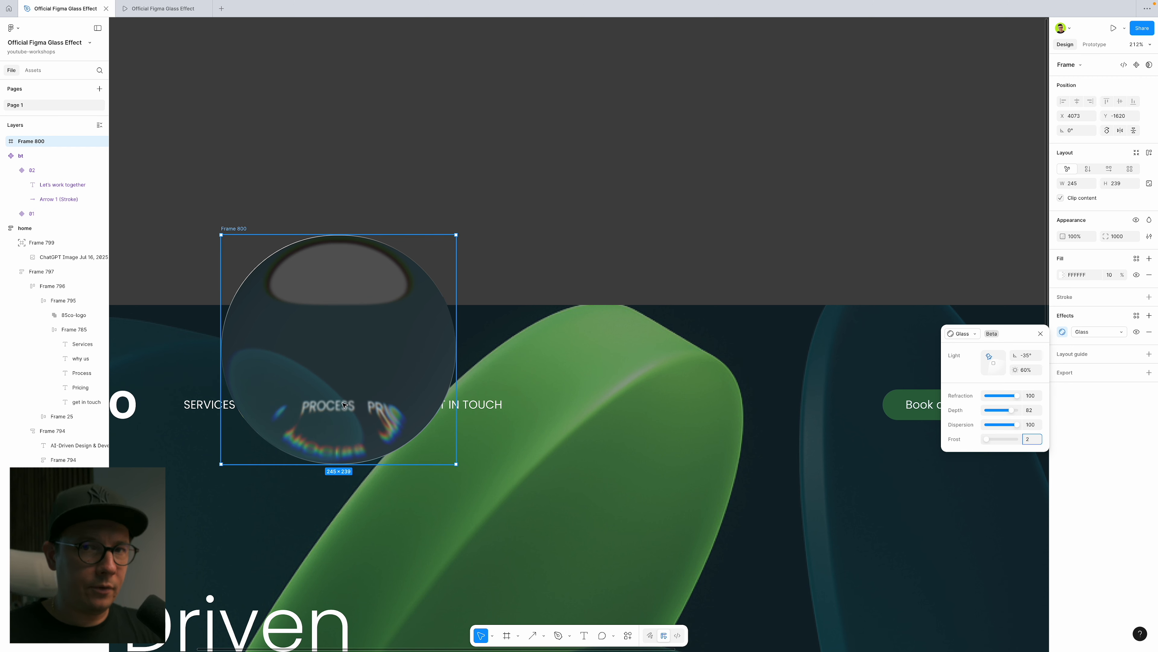
{"action": "scroll", "coordinate": [344, 405], "scroll_direction": "right", "scroll_amount": 2}
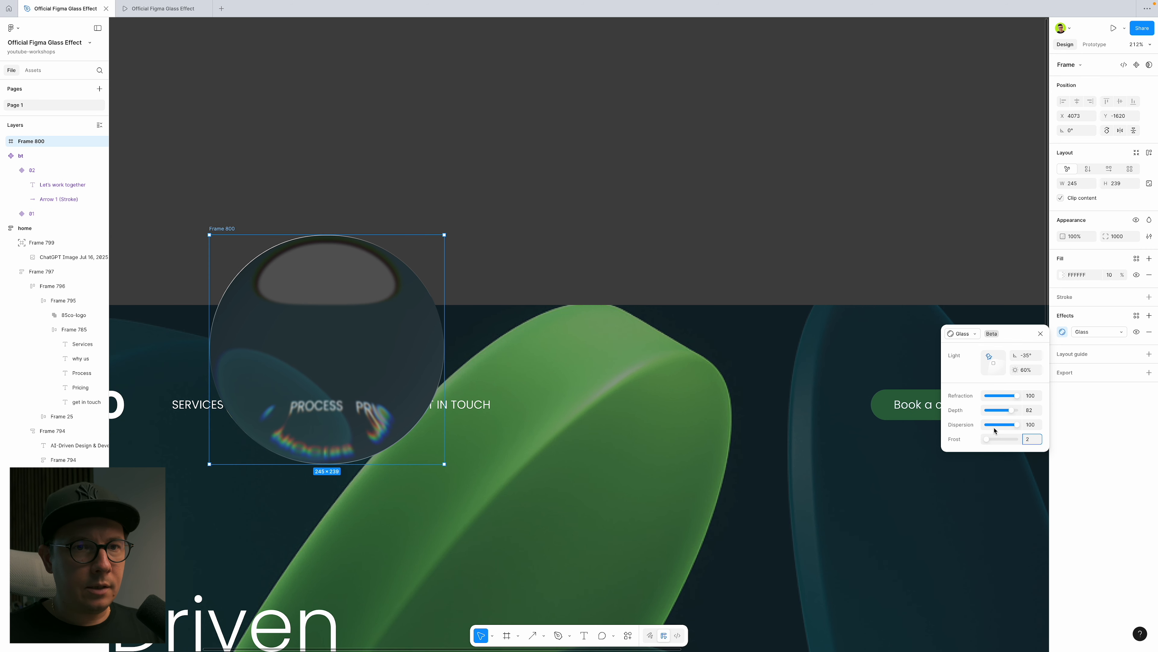
{"action": "type", "text": "4"}
{"action": "key", "text": "Return"}
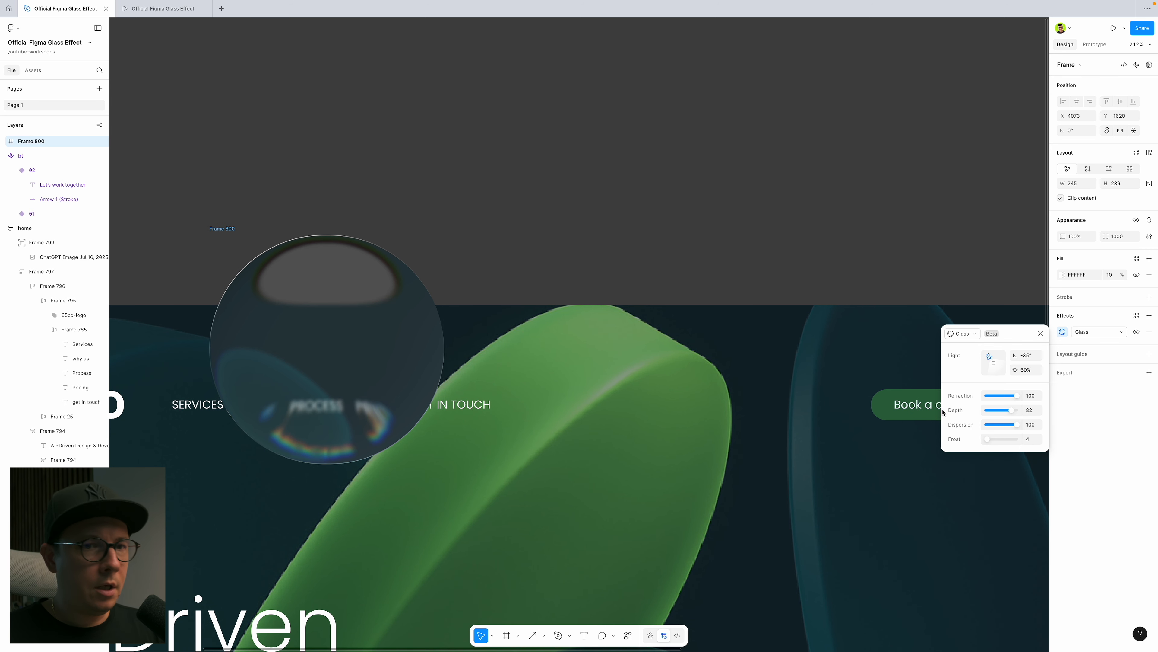
- Delete the circular glass frame overlapping the upper edge of the home page
{"action": "left_click", "coordinate": [395, 194]}
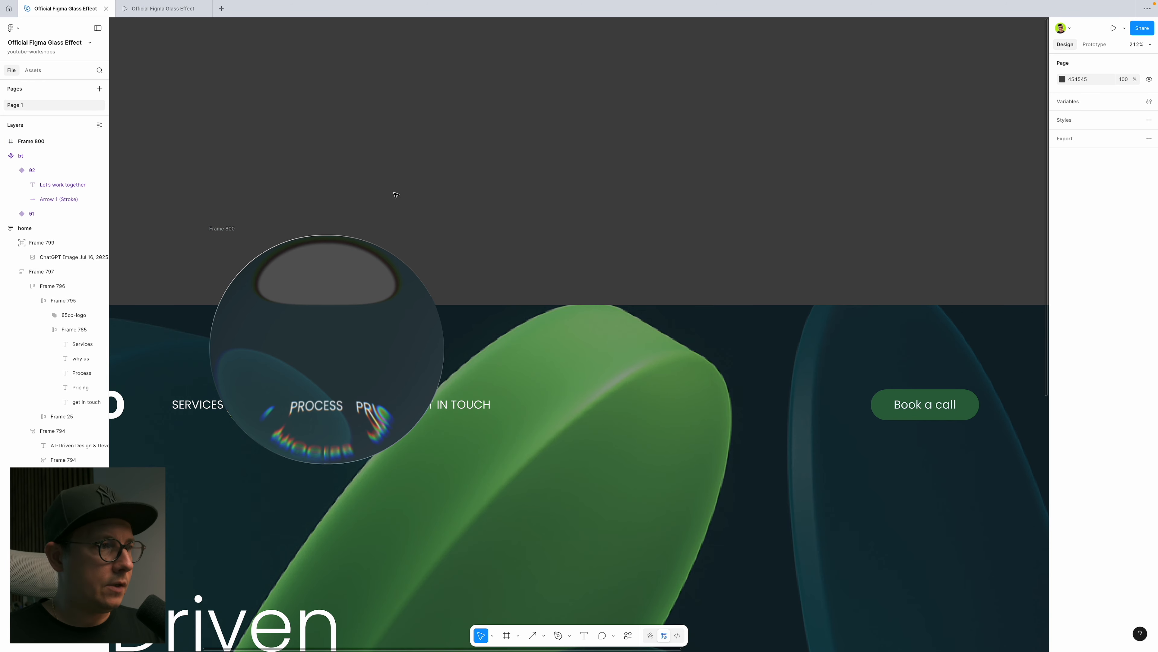
{"action": "scroll", "coordinate": [410, 226], "scroll_direction": "down", "scroll_amount": 6}
{"action": "scroll", "coordinate": [378, 213], "scroll_direction": "up", "scroll_amount": 4}
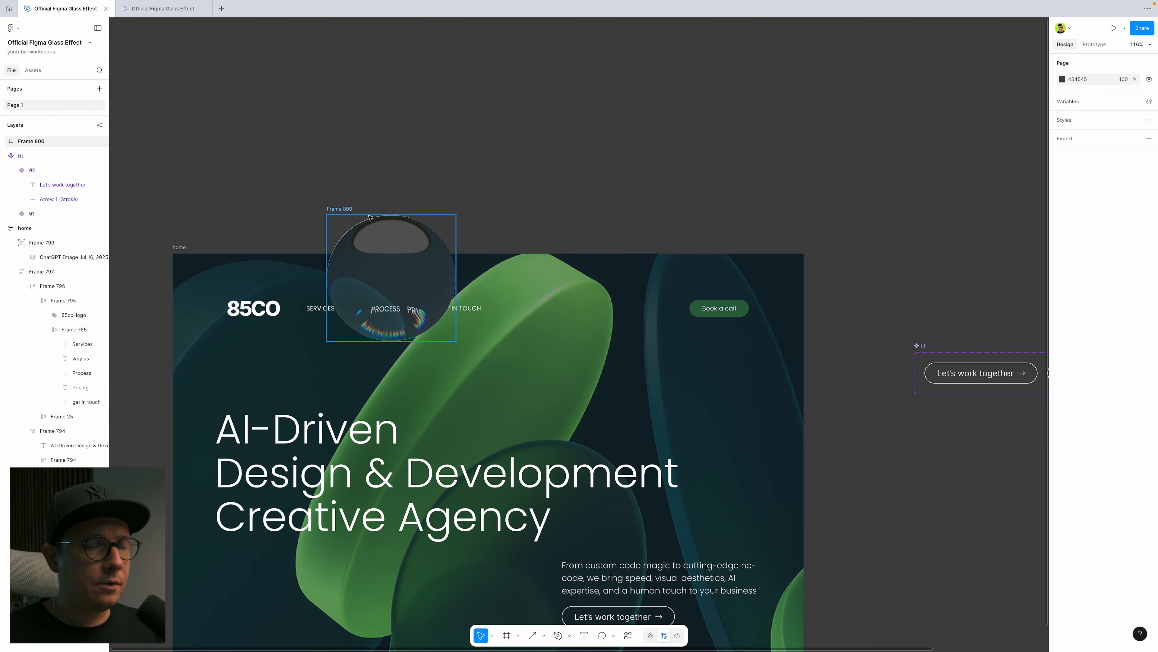
{"action": "left_click", "coordinate": [341, 210]}
{"action": "key", "text": "Delete"}
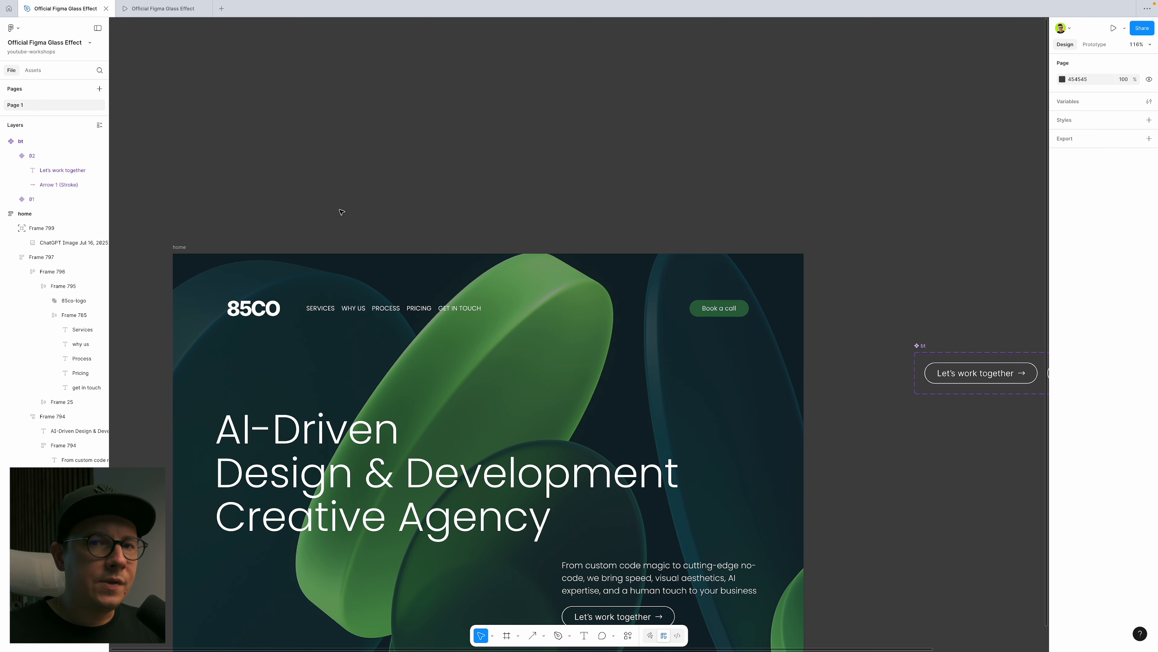
- Preview the home page prototype and examine how the header, headline and button behave against the background while the page scrolls
{"action": "scroll", "coordinate": [336, 227], "scroll_direction": "down", "scroll_amount": 3}
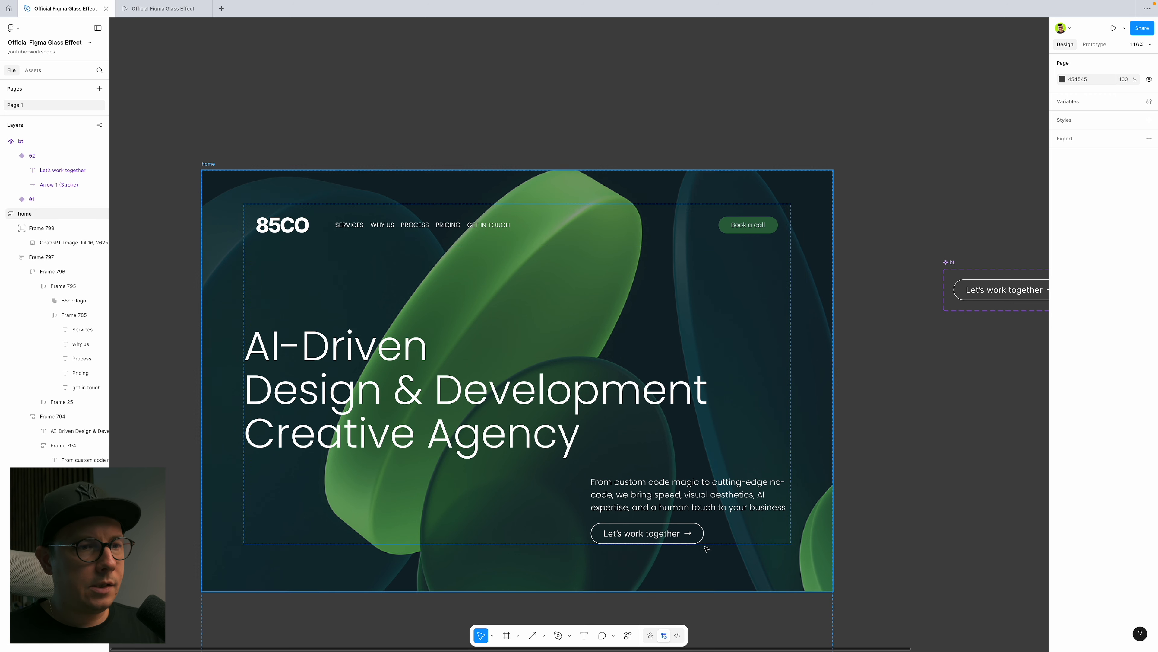
{"action": "key", "text": "ctrl+alt+Return"}
{"action": "scroll", "coordinate": [651, 286], "scroll_direction": "down", "scroll_amount": 5}
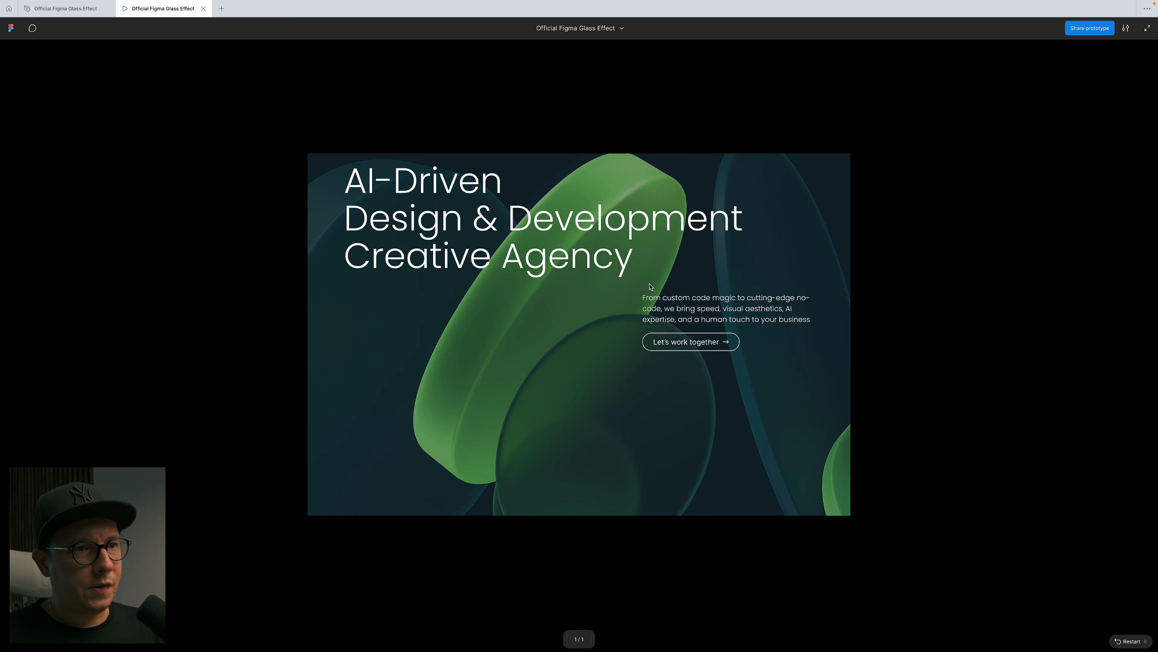
{"action": "scroll", "coordinate": [702, 292], "scroll_direction": "up", "scroll_amount": 3}
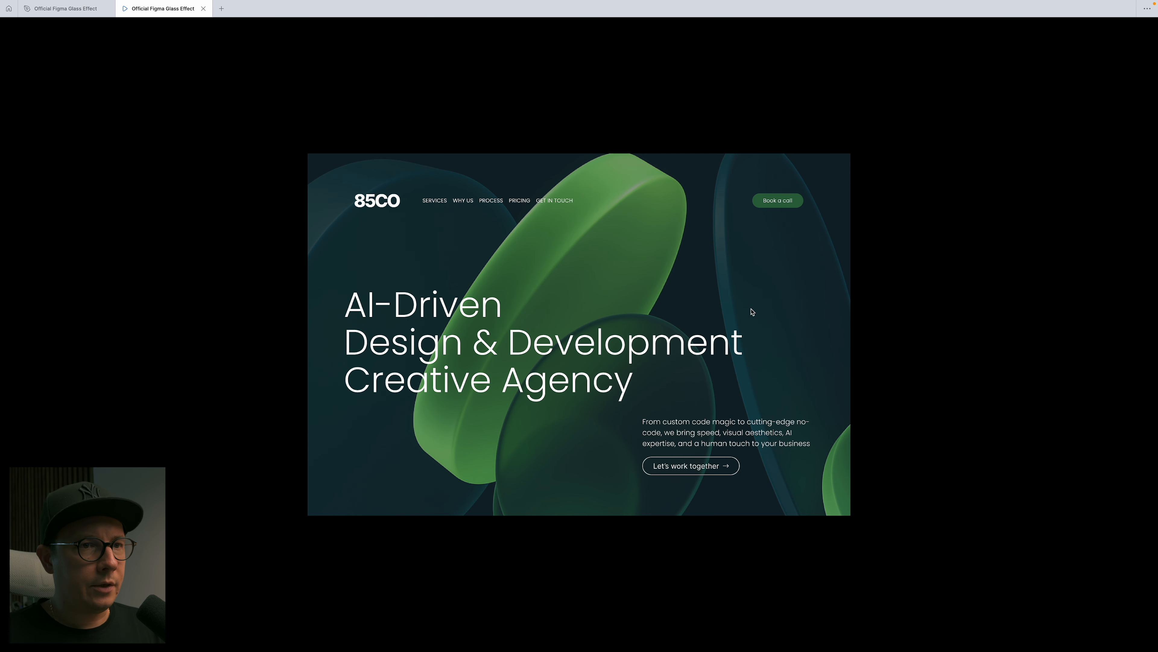
{"action": "scroll", "coordinate": [792, 194], "scroll_direction": "down", "scroll_amount": 2}
{"action": "scroll", "coordinate": [792, 191], "scroll_direction": "up", "scroll_amount": 2}
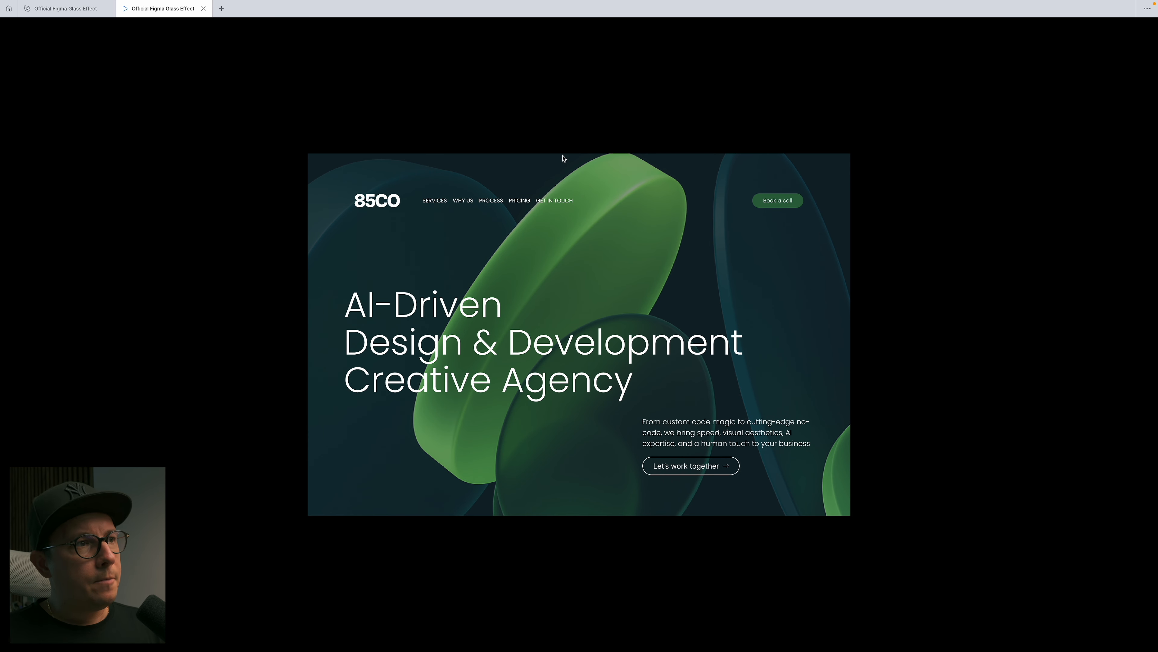
{"action": "scroll", "coordinate": [699, 254], "scroll_direction": "down", "scroll_amount": 1}
{"action": "scroll", "coordinate": [702, 256], "scroll_direction": "up", "scroll_amount": 1}
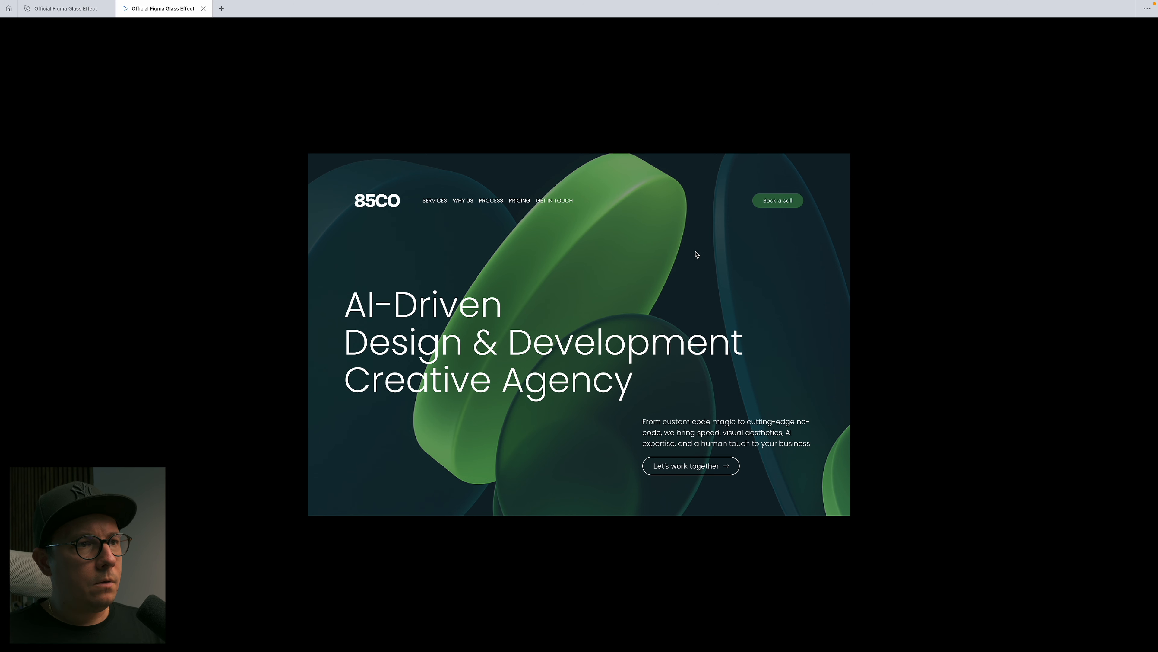
{"action": "scroll", "coordinate": [751, 353], "scroll_direction": "down", "scroll_amount": 5}
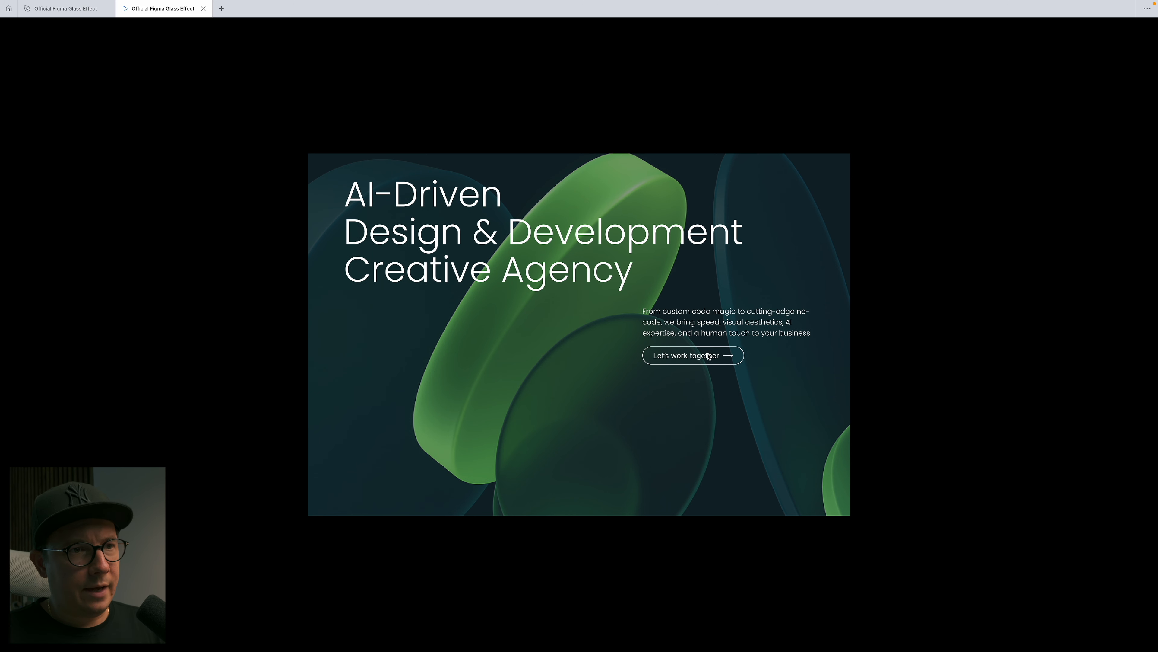
{"action": "scroll", "coordinate": [698, 370], "scroll_direction": "up", "scroll_amount": 5}
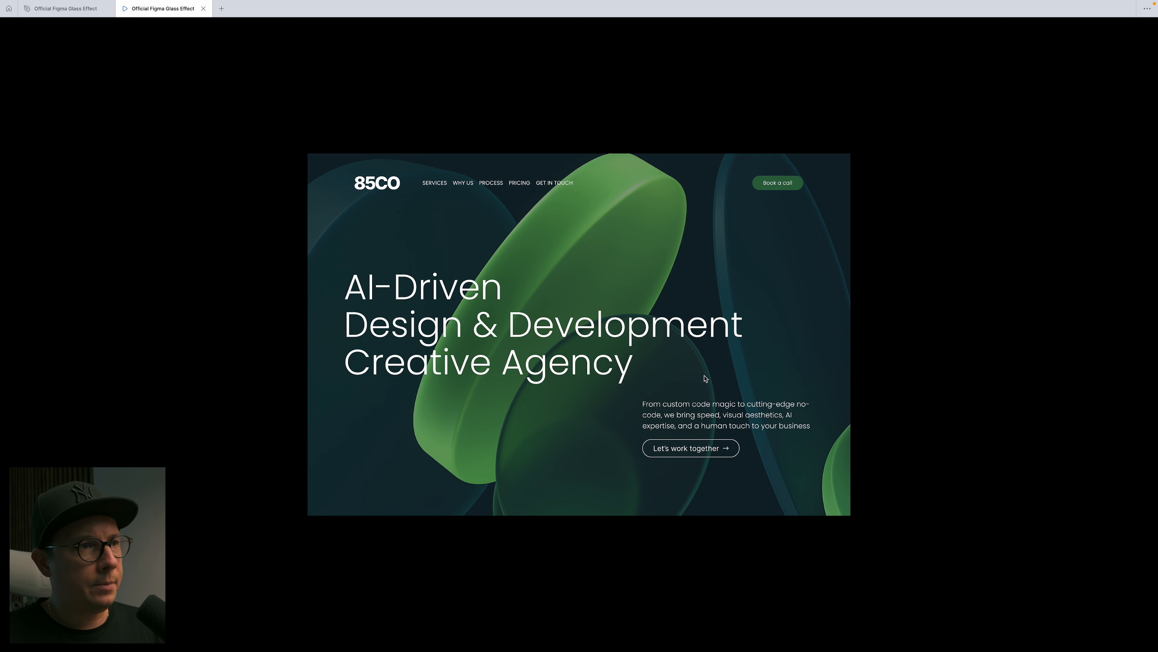
{"action": "scroll", "coordinate": [606, 278], "scroll_direction": "down", "scroll_amount": 2}
{"action": "scroll", "coordinate": [648, 267], "scroll_direction": "up", "scroll_amount": 2}
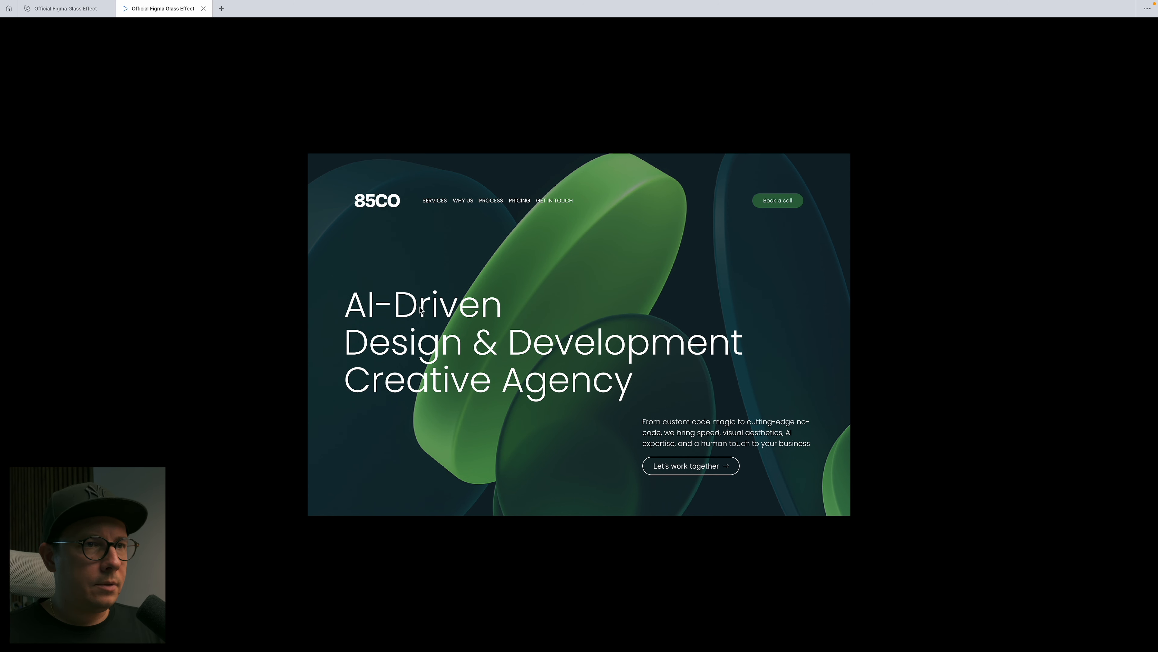
{"action": "scroll", "coordinate": [422, 311], "scroll_direction": "down", "scroll_amount": 5}
{"action": "scroll", "coordinate": [612, 253], "scroll_direction": "up", "scroll_amount": 5}
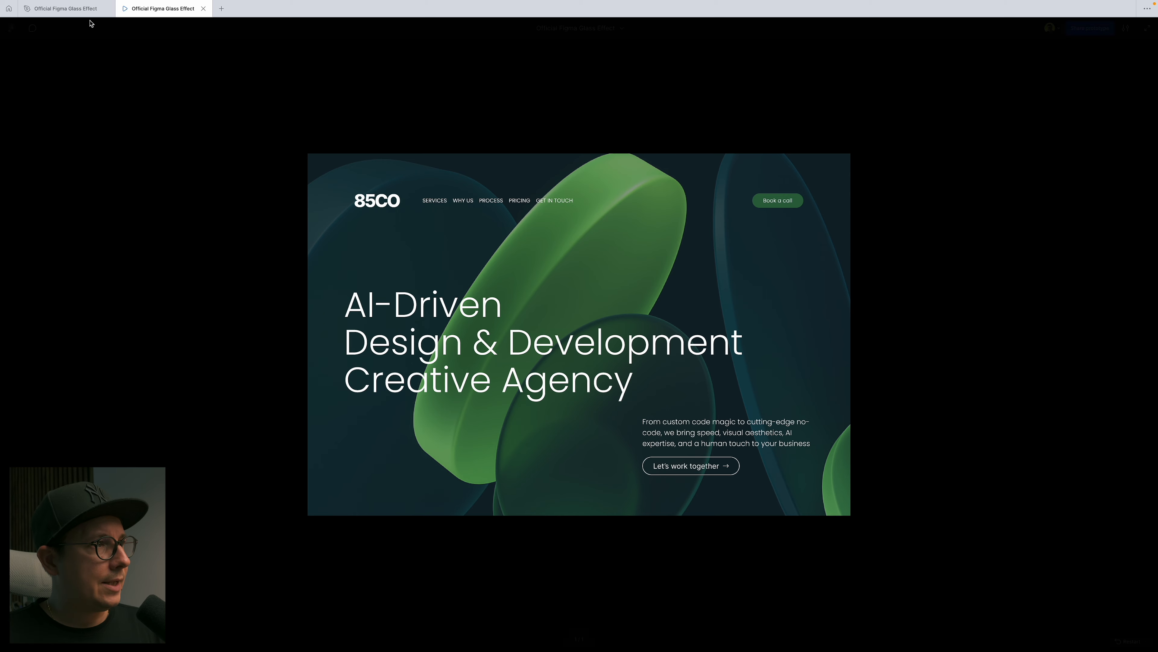
- Return to the design file and add a Glass effect to the home page's navigation bar frame
{"action": "left_click", "coordinate": [84, 9]}
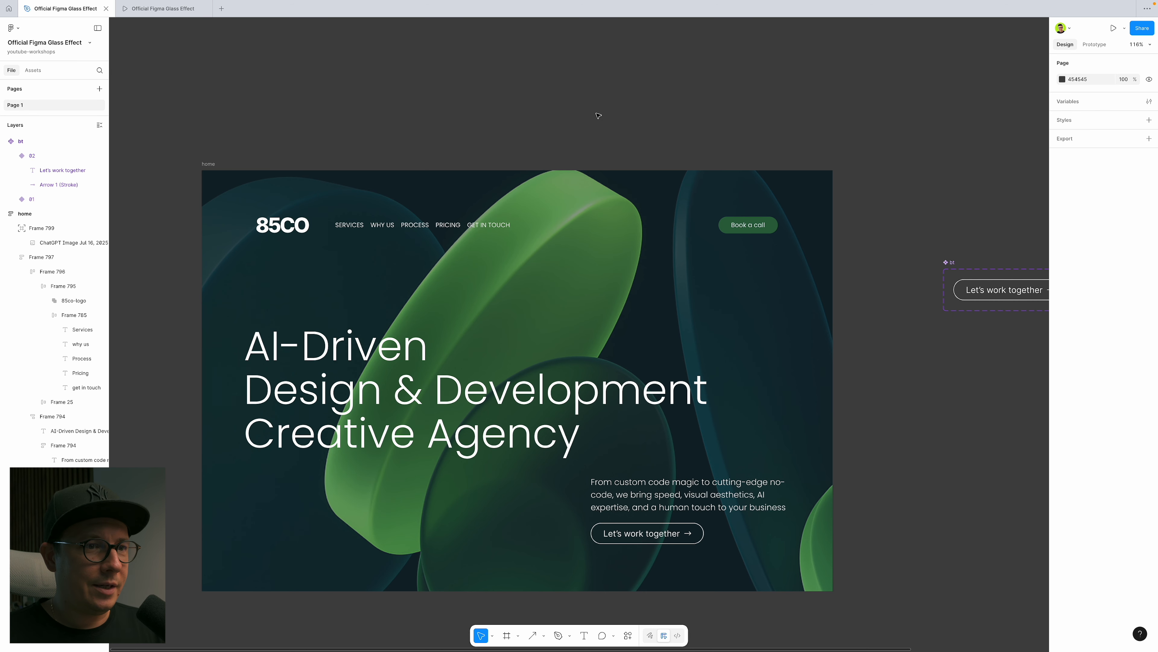
{"action": "scroll", "coordinate": [597, 114], "scroll_direction": "right", "scroll_amount": 1}
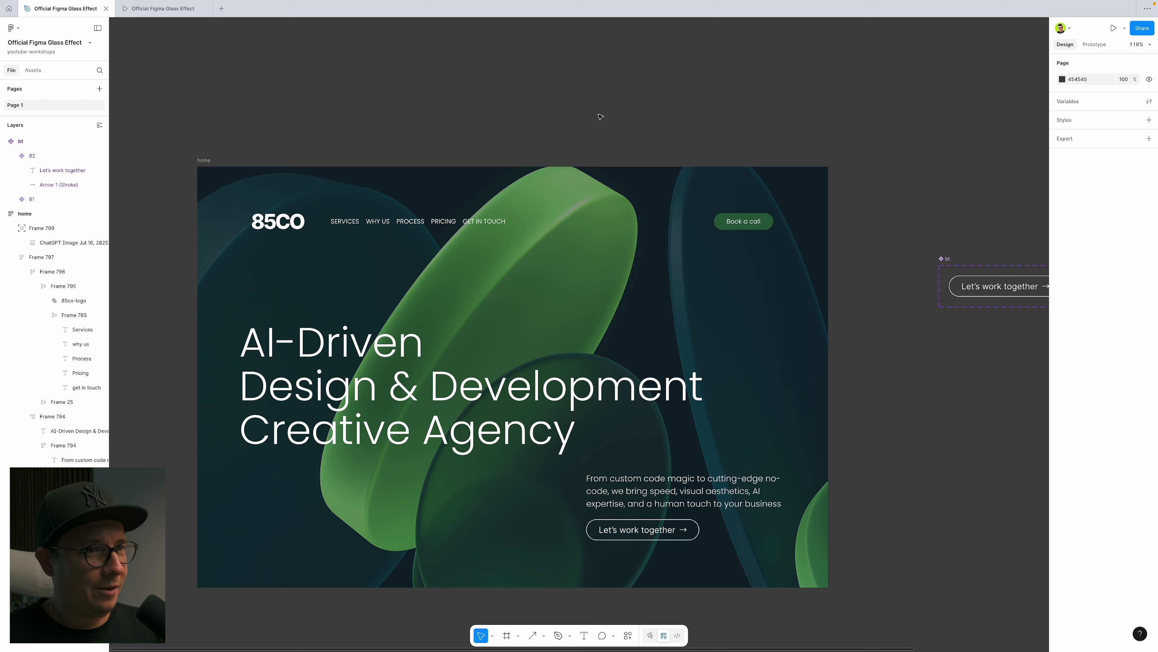
{"action": "scroll", "coordinate": [600, 117], "scroll_direction": "right", "scroll_amount": 1}
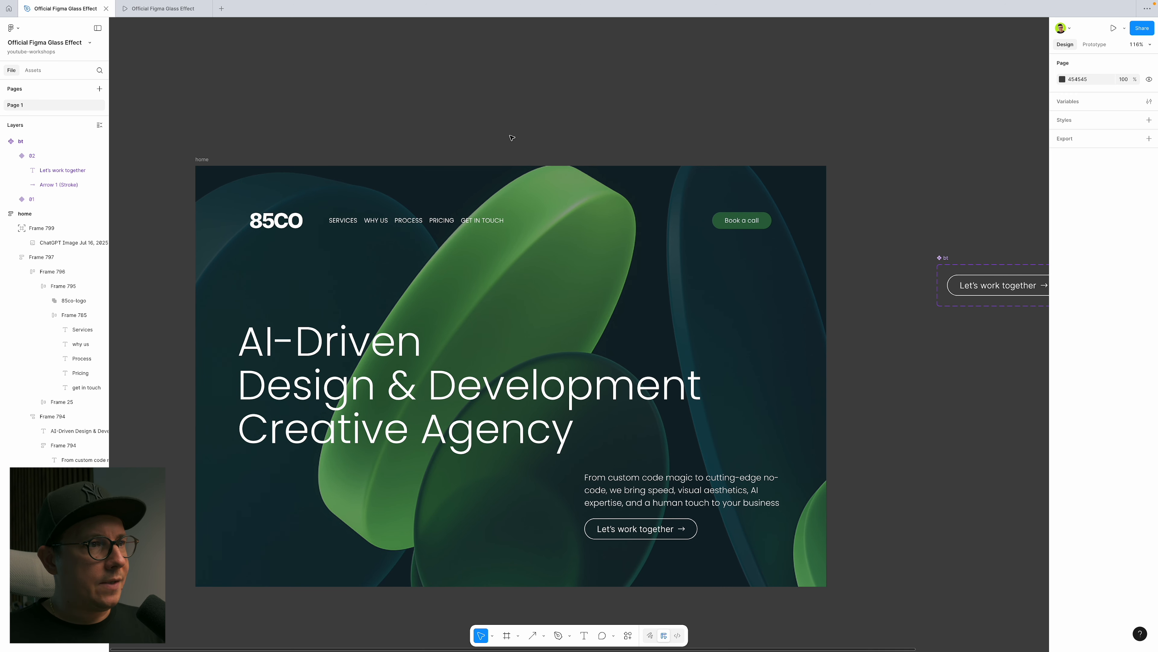
{"action": "double_click", "coordinate": [442, 212]}
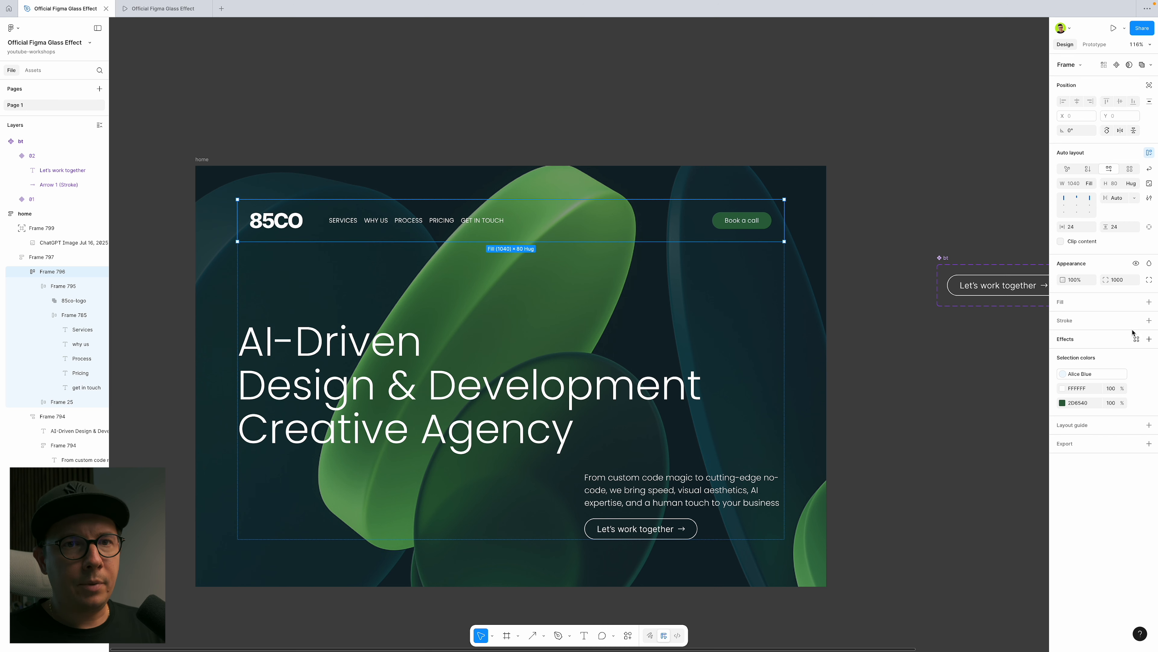
{"action": "left_click", "coordinate": [1149, 339]}
{"action": "left_click", "coordinate": [1112, 357]}
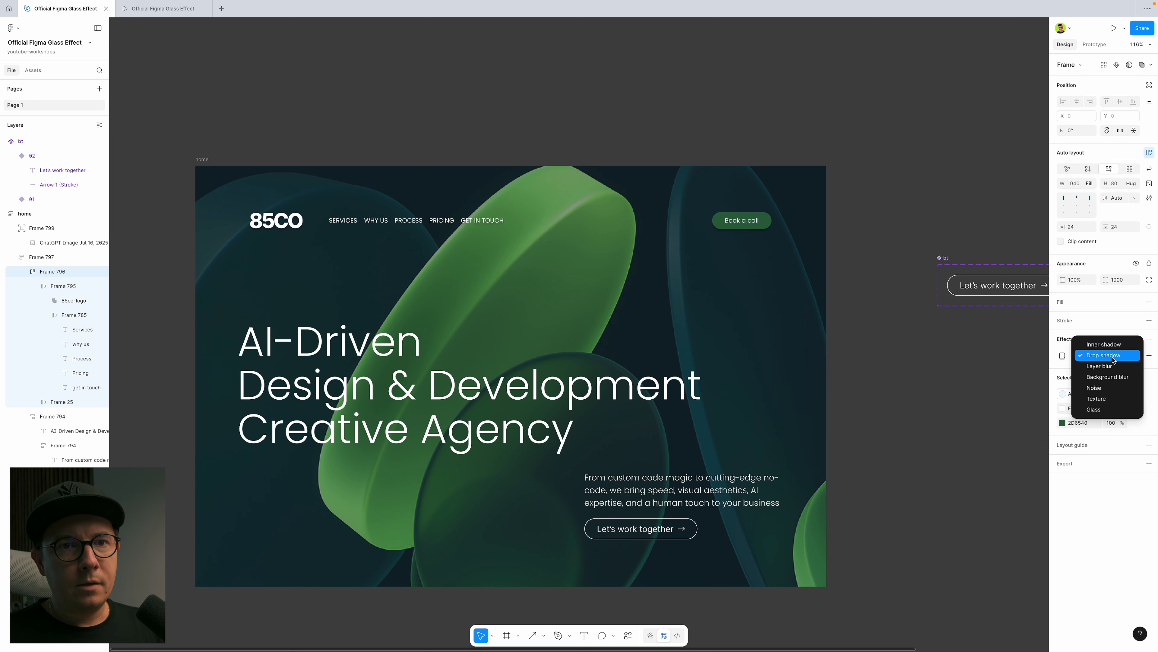
{"action": "left_click", "coordinate": [1097, 410]}
{"action": "scroll", "coordinate": [553, 234], "scroll_direction": "up", "scroll_amount": 3}
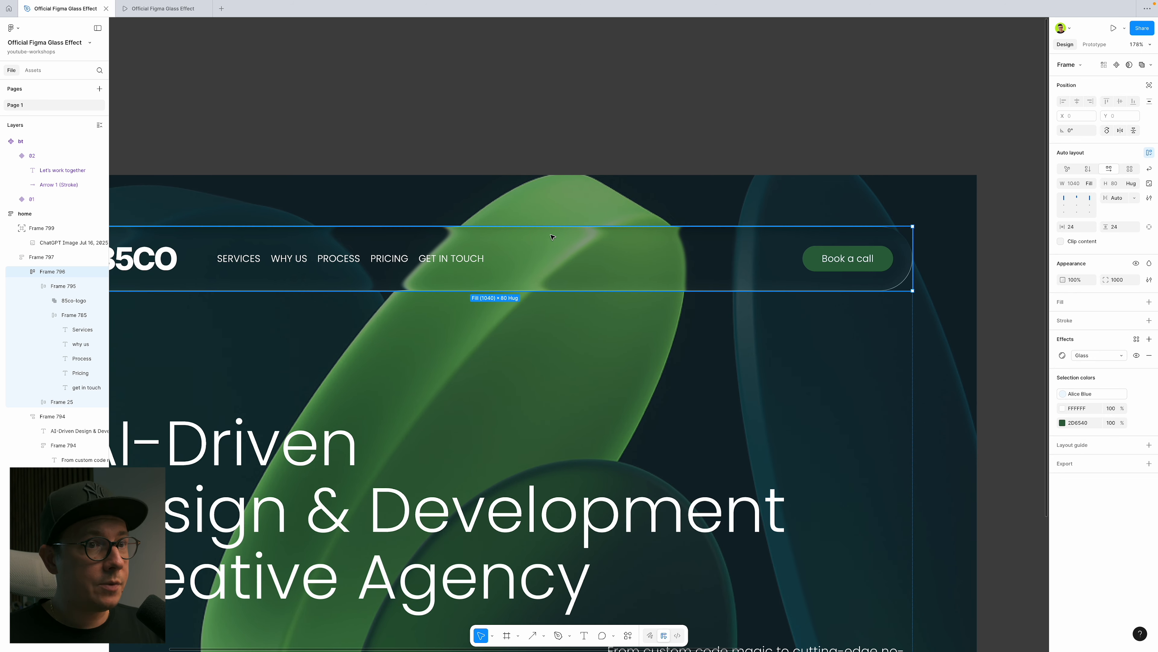
{"action": "scroll", "coordinate": [552, 235], "scroll_direction": "up", "scroll_amount": 2}
{"action": "scroll", "coordinate": [552, 234], "scroll_direction": "left", "scroll_amount": 2}
{"action": "key", "text": "Escape"}
- Set the navigation bar's glass effect to dispersion 100, depth 59 and refraction 77
{"action": "left_click", "coordinate": [592, 260]}
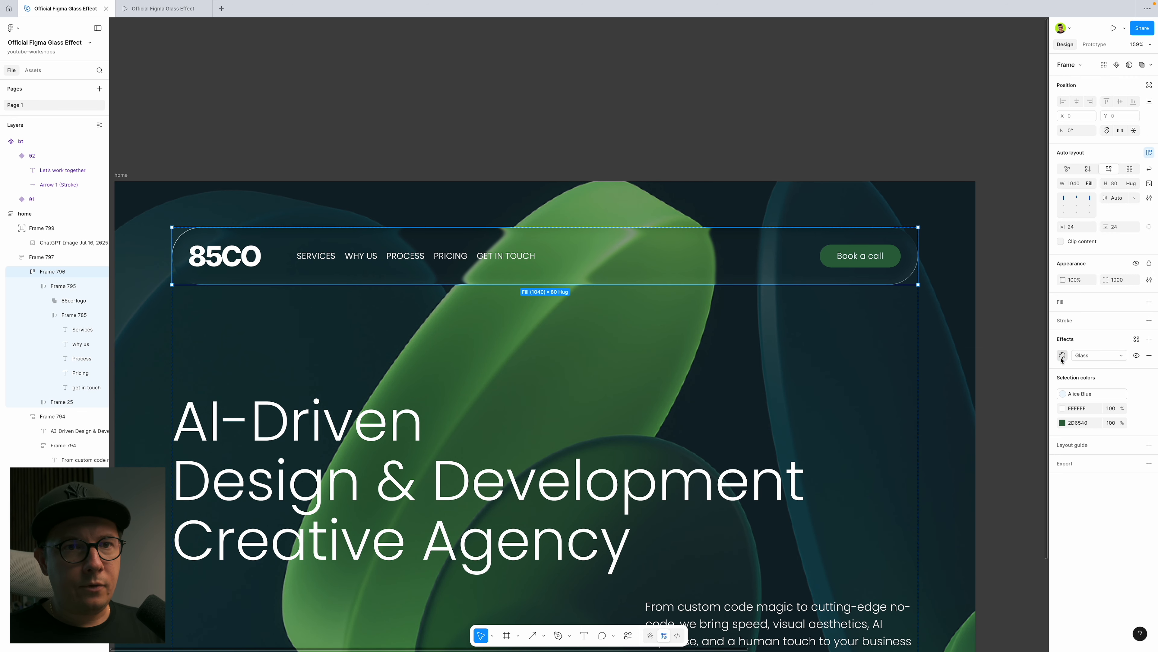
{"action": "left_click", "coordinate": [1063, 358]}
{"action": "scroll", "coordinate": [498, 213], "scroll_direction": "up", "scroll_amount": 5}
{"action": "scroll", "coordinate": [758, 300], "scroll_direction": "down", "scroll_amount": 2}
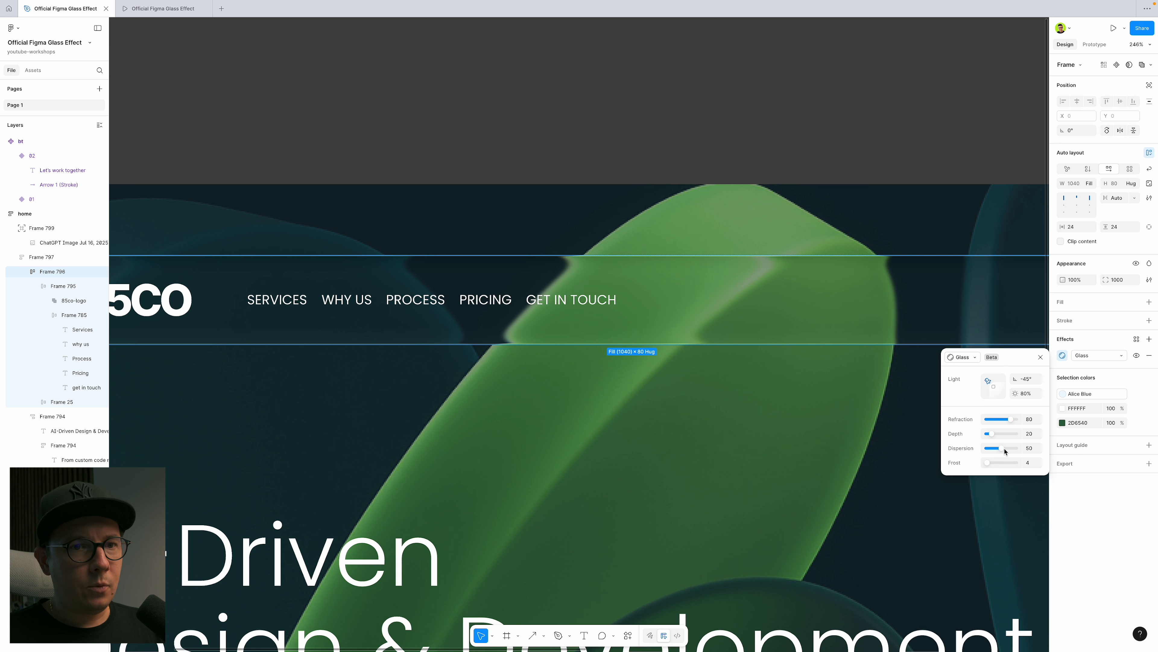
{"action": "mouse_move", "coordinate": [1005, 451]}
{"action": "left_mouse_down"}
{"action": "mouse_move", "coordinate": [1032, 450]}
{"action": "mouse_move", "coordinate": [999, 436]}
{"action": "mouse_move", "coordinate": [1011, 437]}
{"action": "left_mouse_up"}
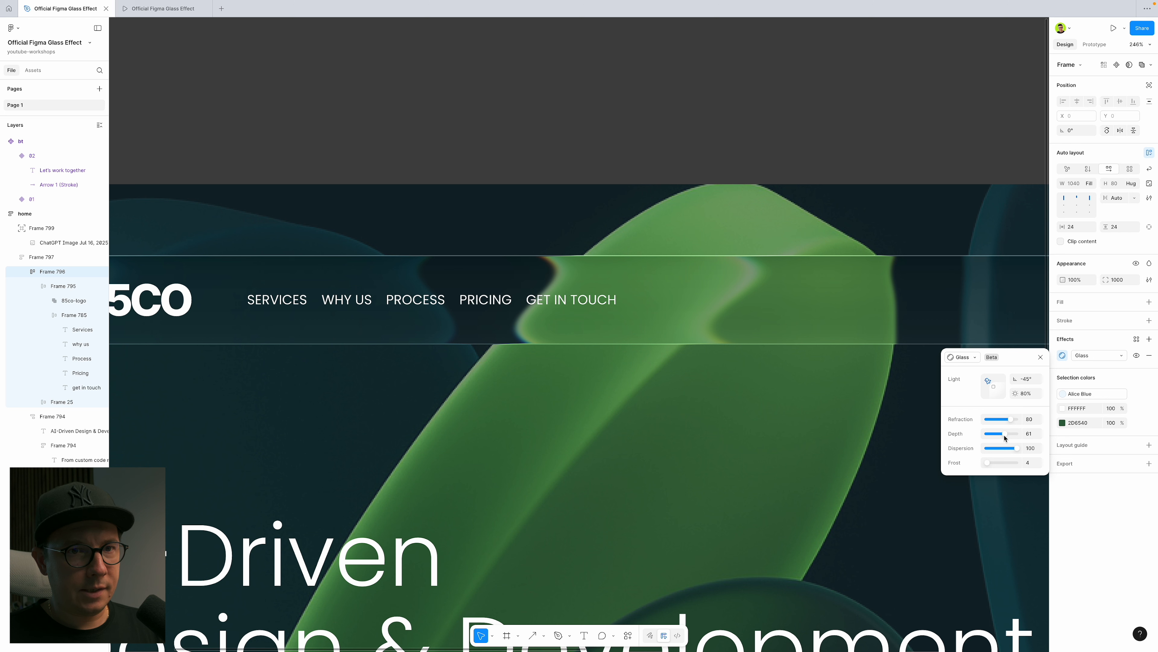
{"action": "left_click_drag", "start_coordinate": [1010, 419], "coordinate": [1042, 419]}
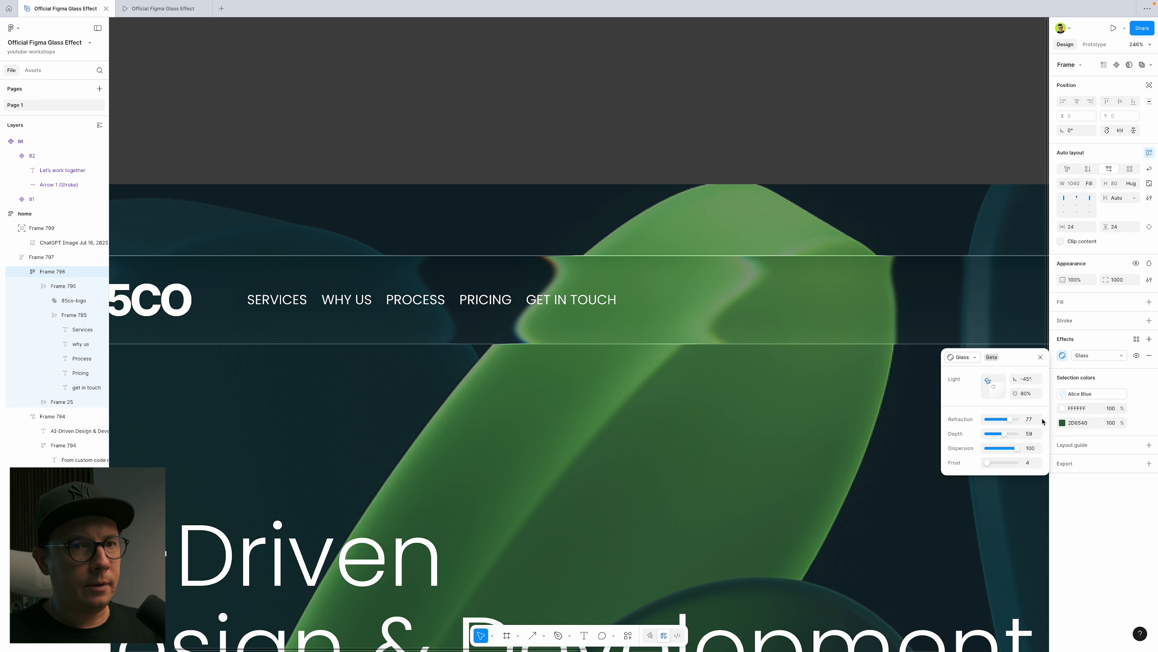
{"action": "left_click", "coordinate": [620, 102]}
{"action": "scroll", "coordinate": [621, 101], "scroll_direction": "down", "scroll_amount": 5}
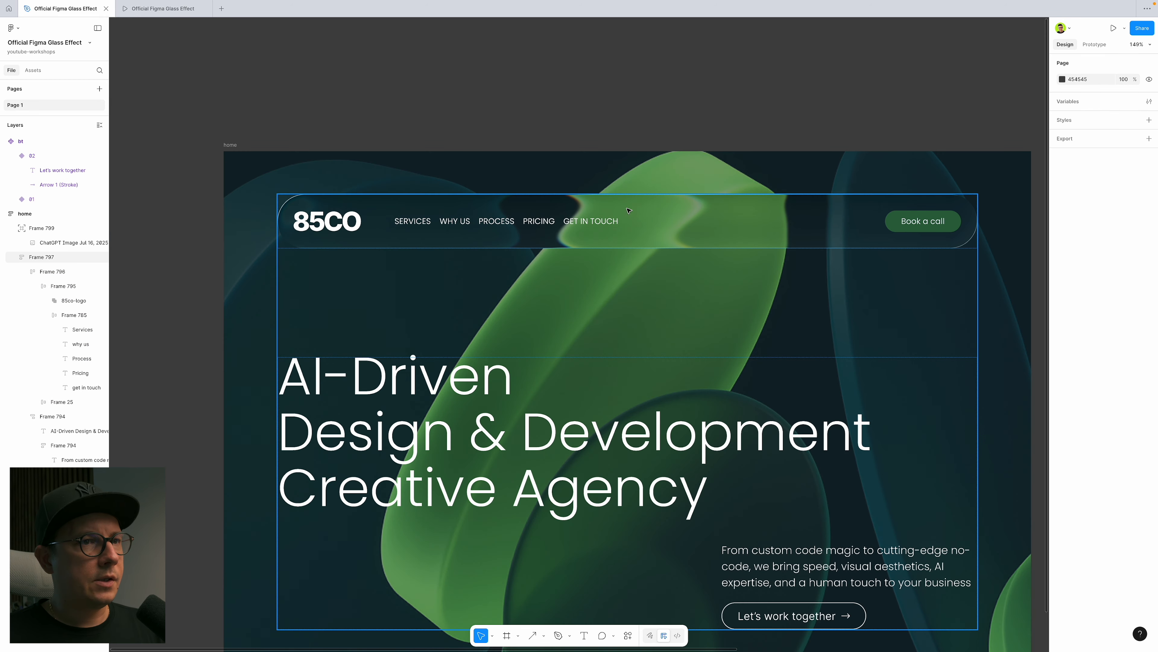
{"action": "scroll", "coordinate": [628, 211], "scroll_direction": "up", "scroll_amount": 3}
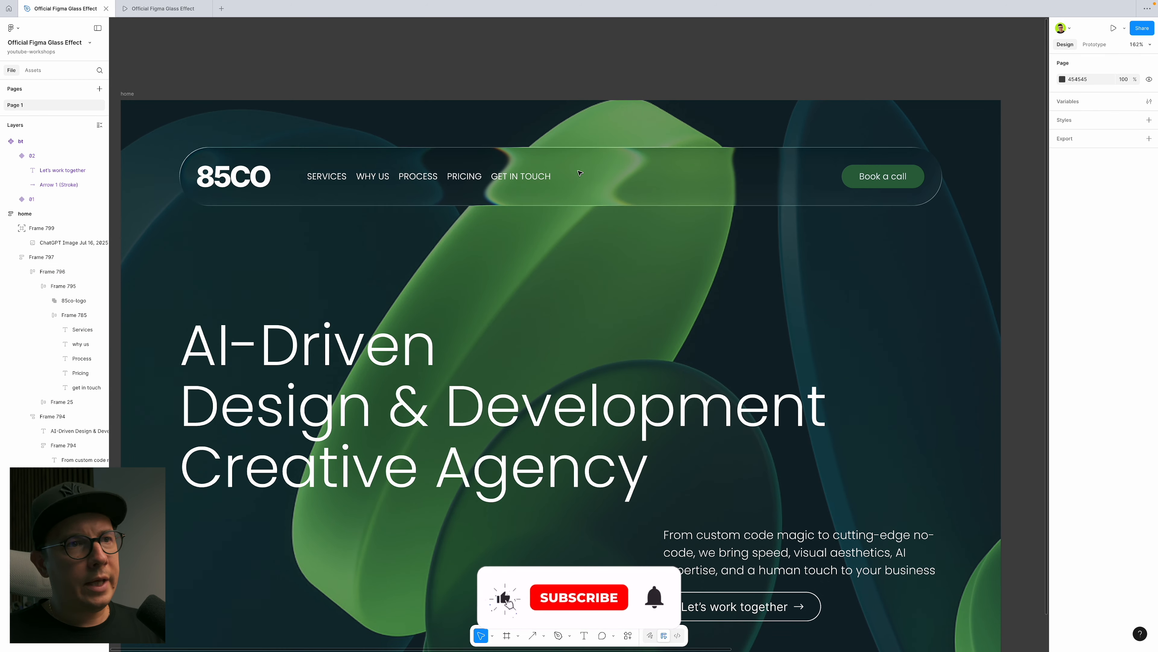
- Add a drop shadow to the navigation bar frame with blur 20 and a lower opacity for its black colour
{"action": "left_click", "coordinate": [561, 261]}
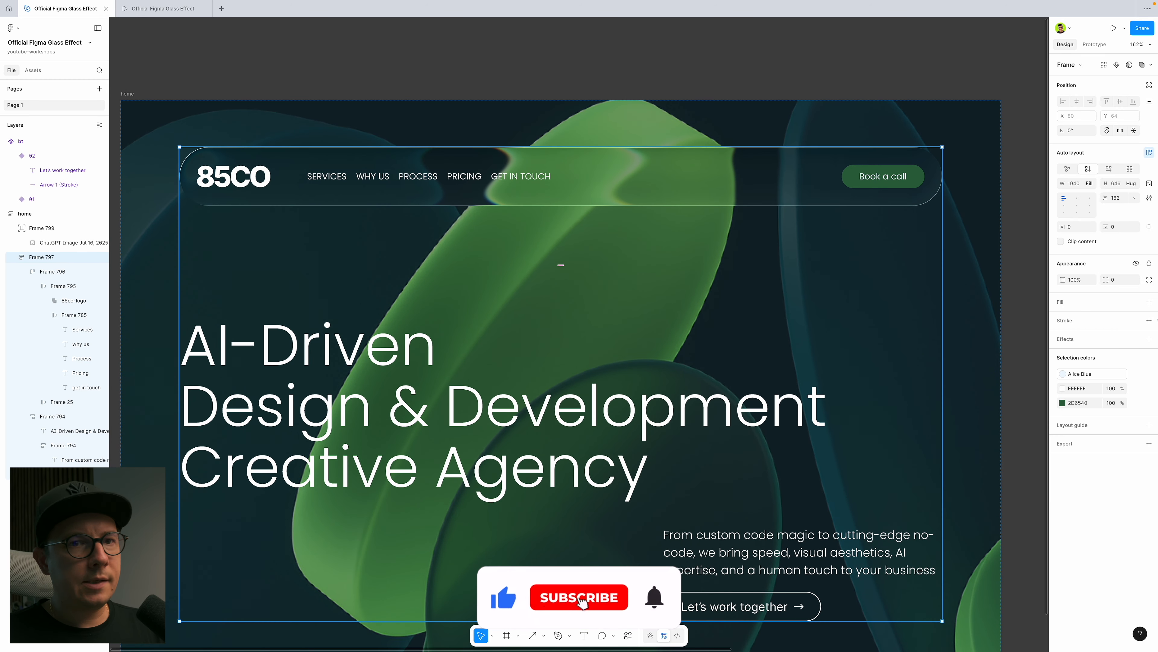
{"action": "left_click", "coordinate": [711, 196]}
{"action": "left_click", "coordinate": [1149, 339]}
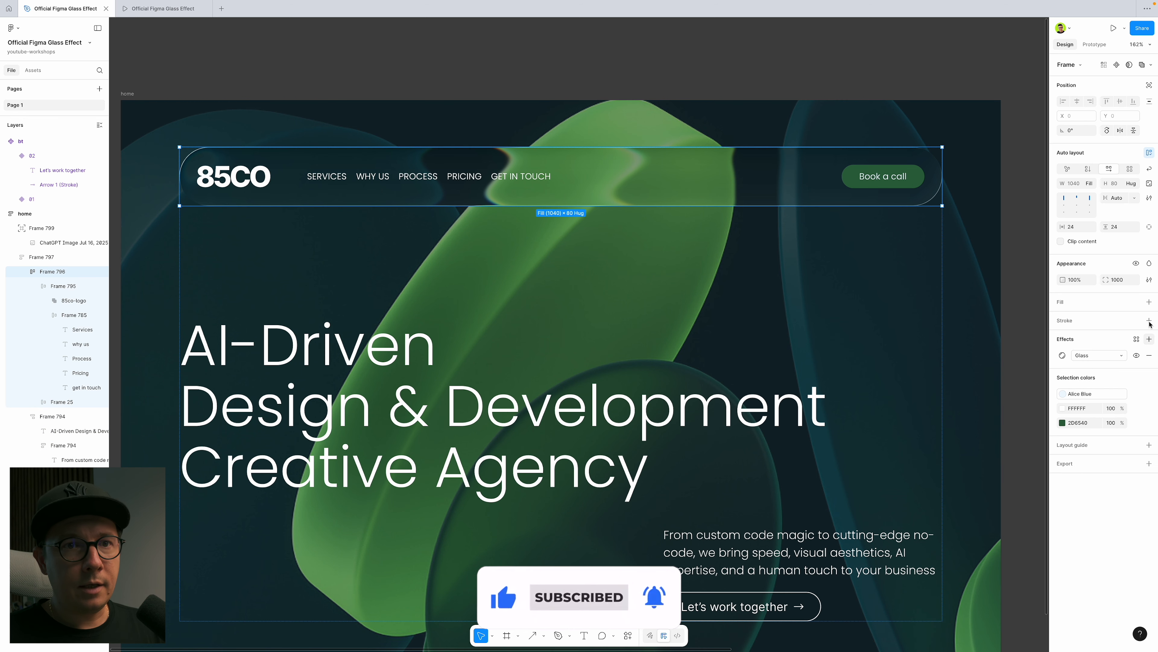
{"action": "left_click", "coordinate": [1150, 339]}
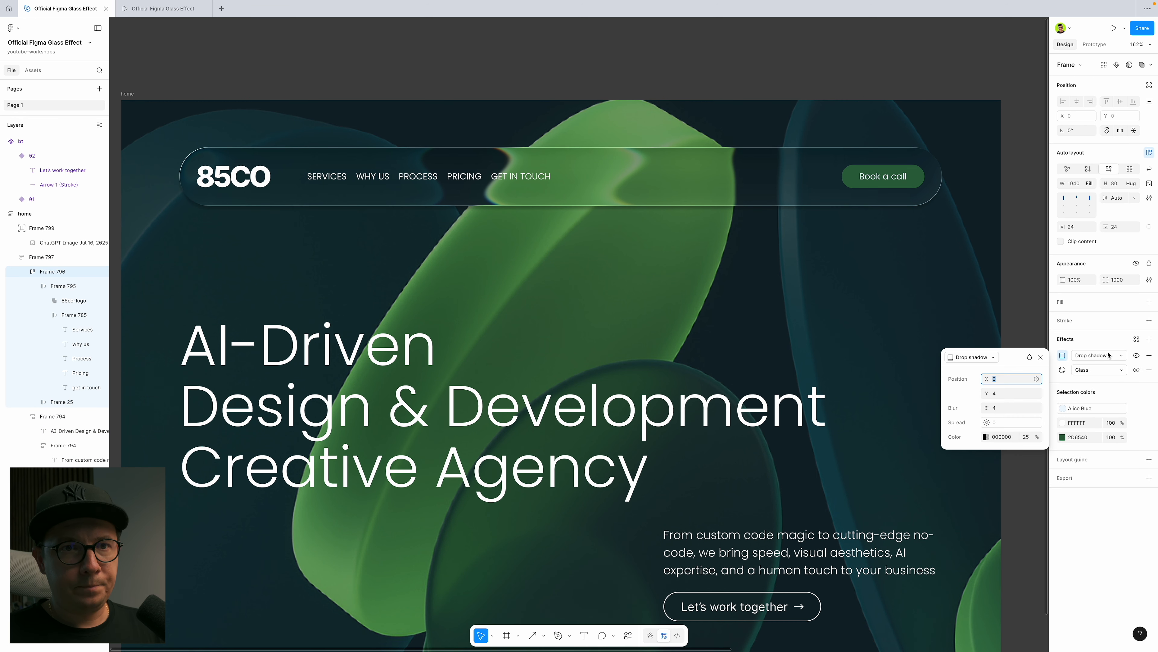
{"action": "left_click", "coordinate": [998, 407]}
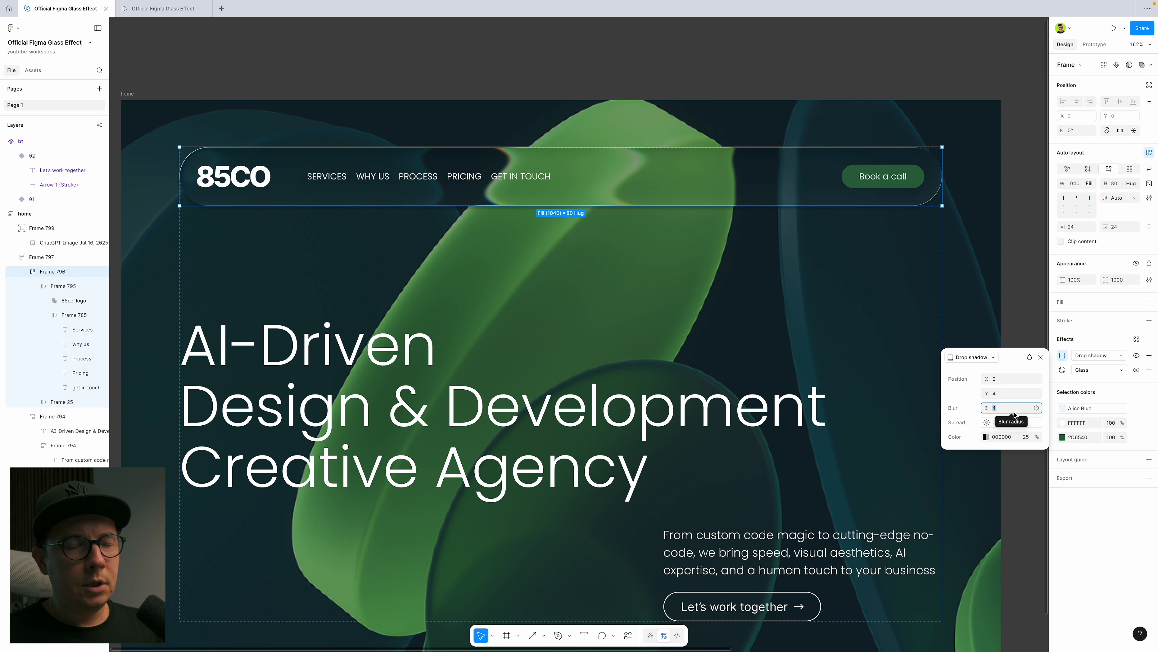
{"action": "type", "text": "14"}
{"action": "key", "text": "Return"}
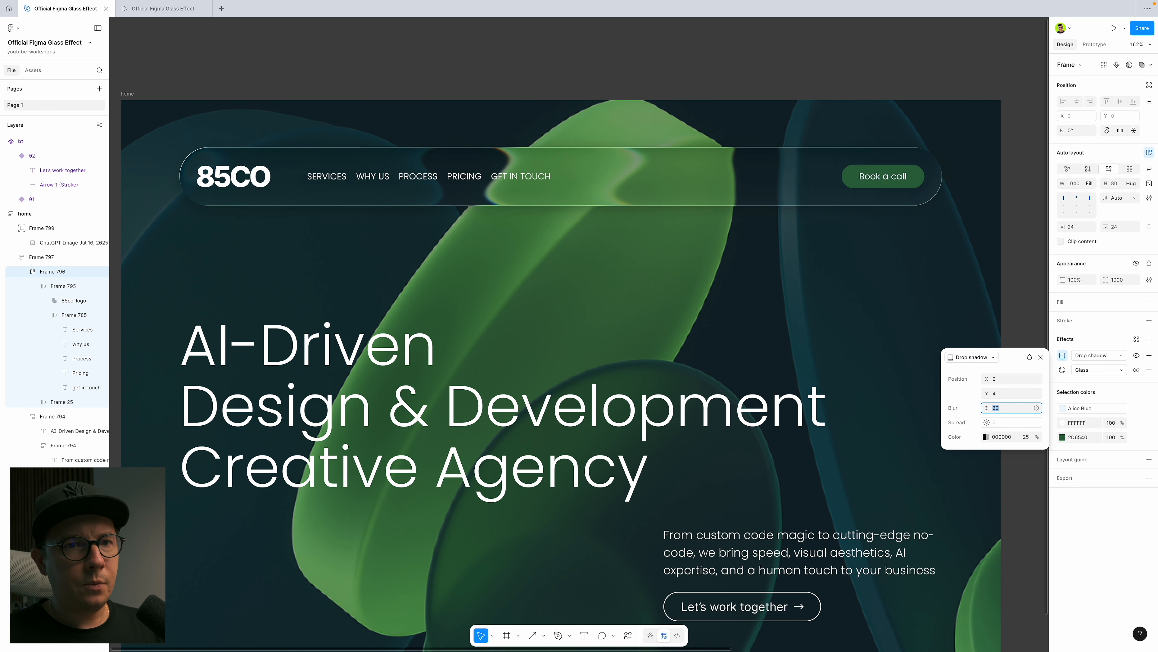
{"action": "left_click", "coordinate": [1027, 437]}
{"action": "type", "text": "23"}
{"action": "key", "text": "Return"}
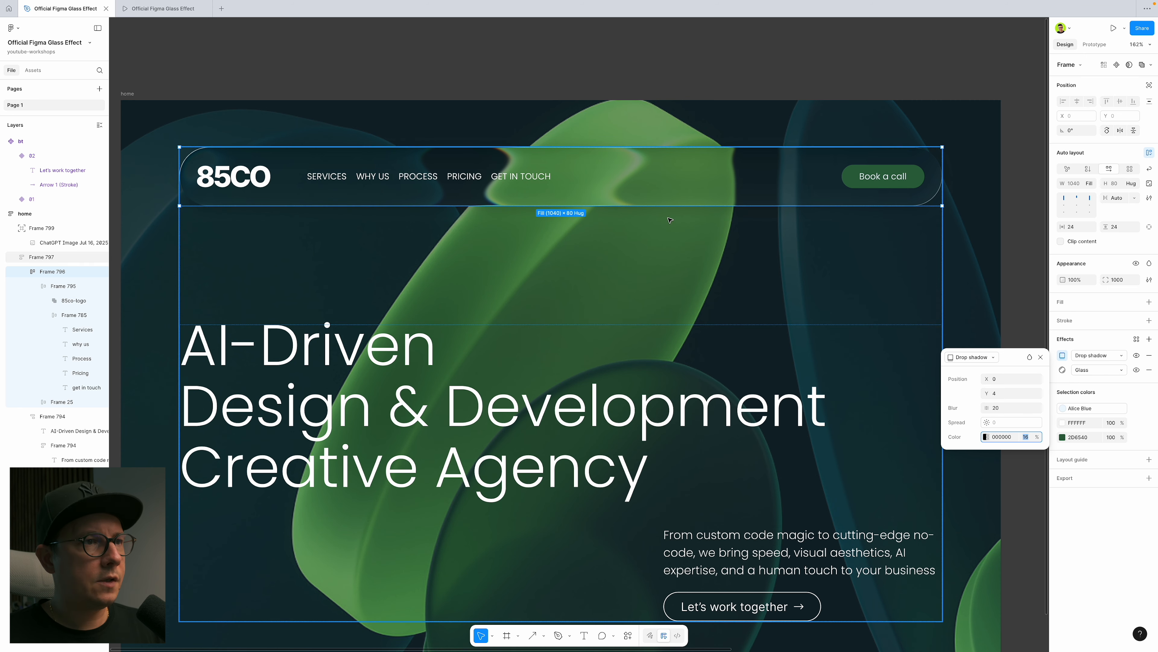
{"action": "left_click", "coordinate": [592, 98]}
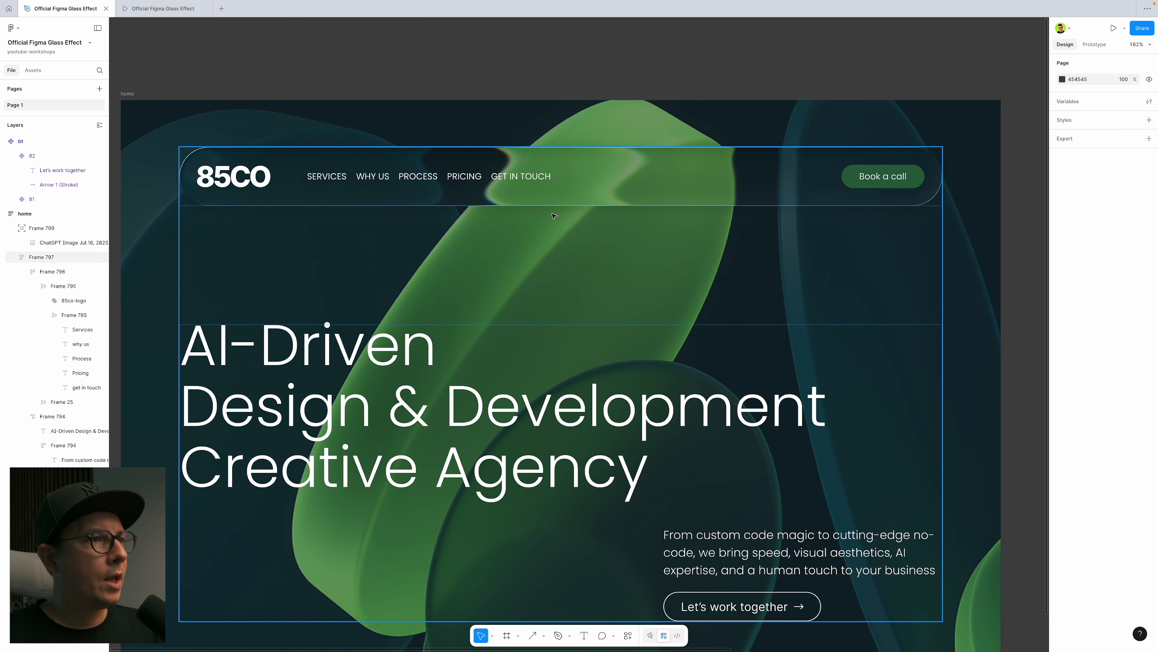
- Remove the white stroke from both "Let's work together" button component variants
{"action": "scroll", "coordinate": [661, 251], "scroll_direction": "down", "scroll_amount": 3}
{"action": "scroll", "coordinate": [701, 443], "scroll_direction": "right", "scroll_amount": 2}
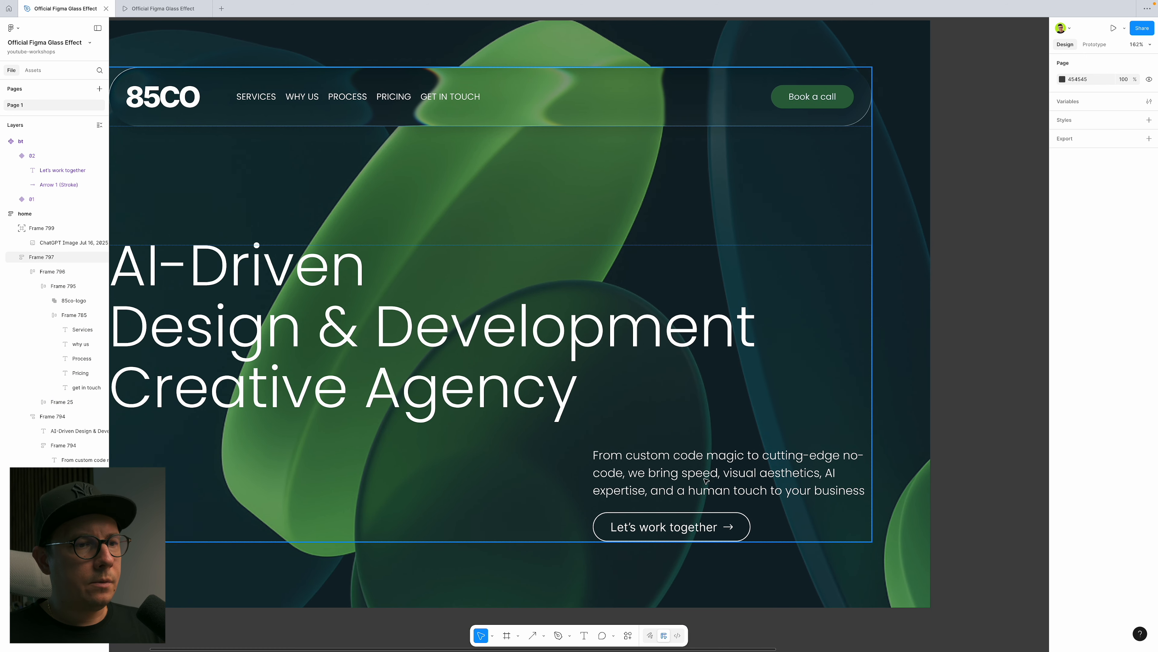
{"action": "scroll", "coordinate": [711, 326], "scroll_direction": "right", "scroll_amount": 10}
{"action": "scroll", "coordinate": [711, 328], "scroll_direction": "up", "scroll_amount": 2}
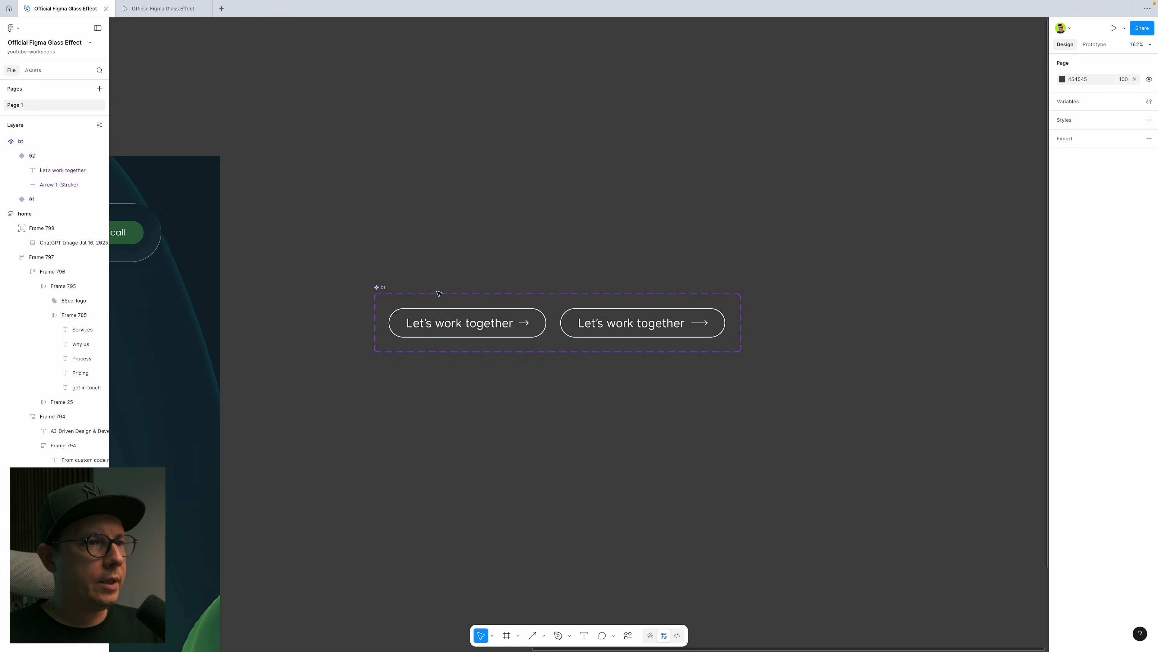
{"action": "left_click", "coordinate": [515, 312]}
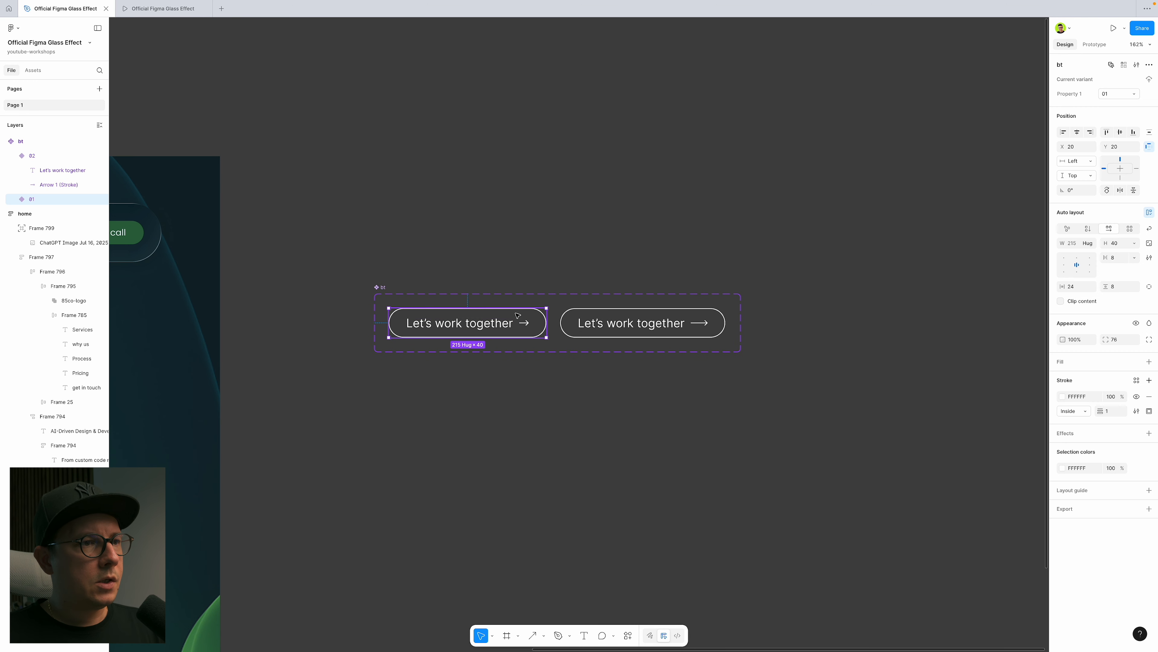
{"action": "left_click", "coordinate": [570, 314], "text": "shift"}
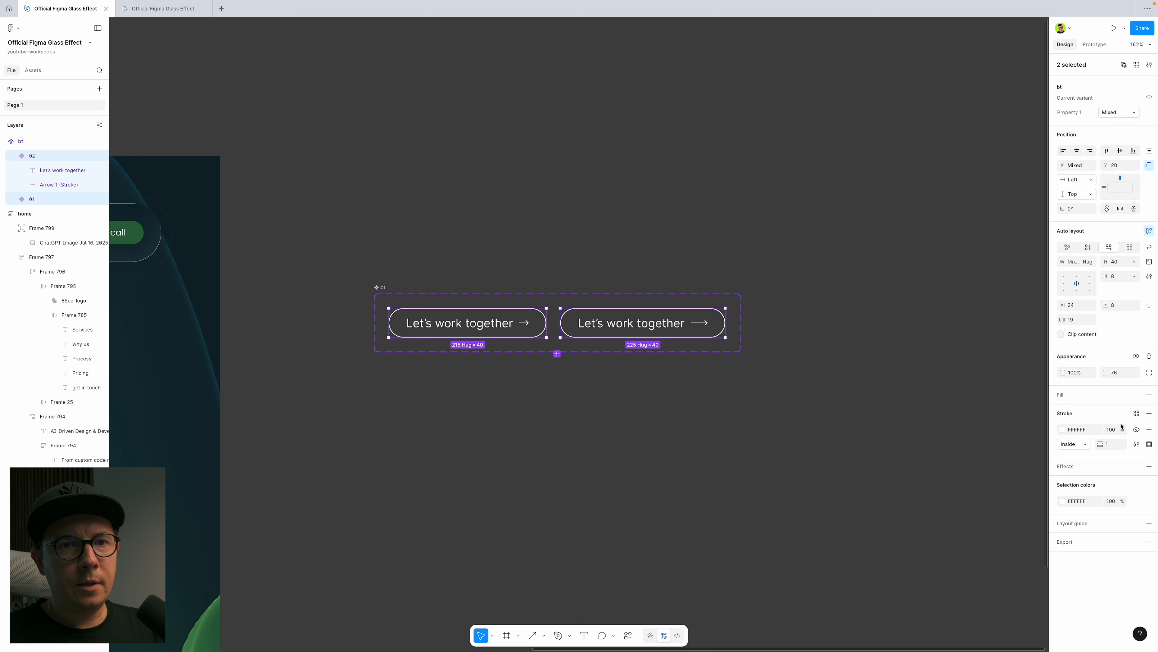
{"action": "left_click", "coordinate": [1149, 430]}
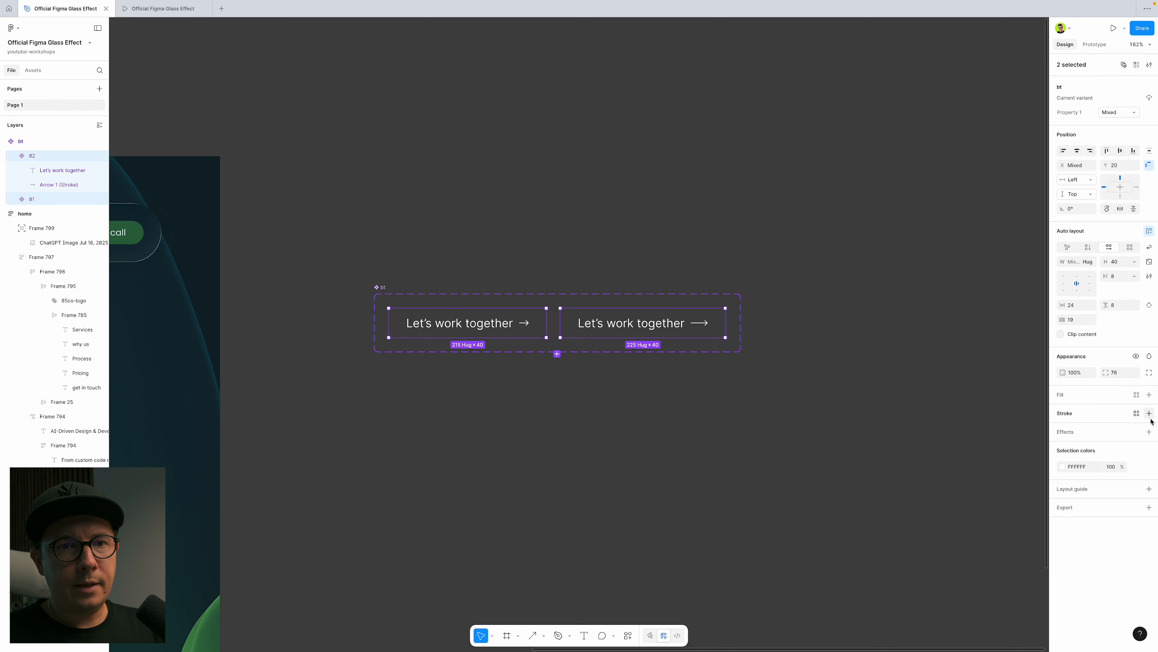
- Add a Glass effect to both button variants and inspect it on the home page's button
{"action": "left_click", "coordinate": [1149, 431]}
{"action": "left_click", "coordinate": [1100, 449]}
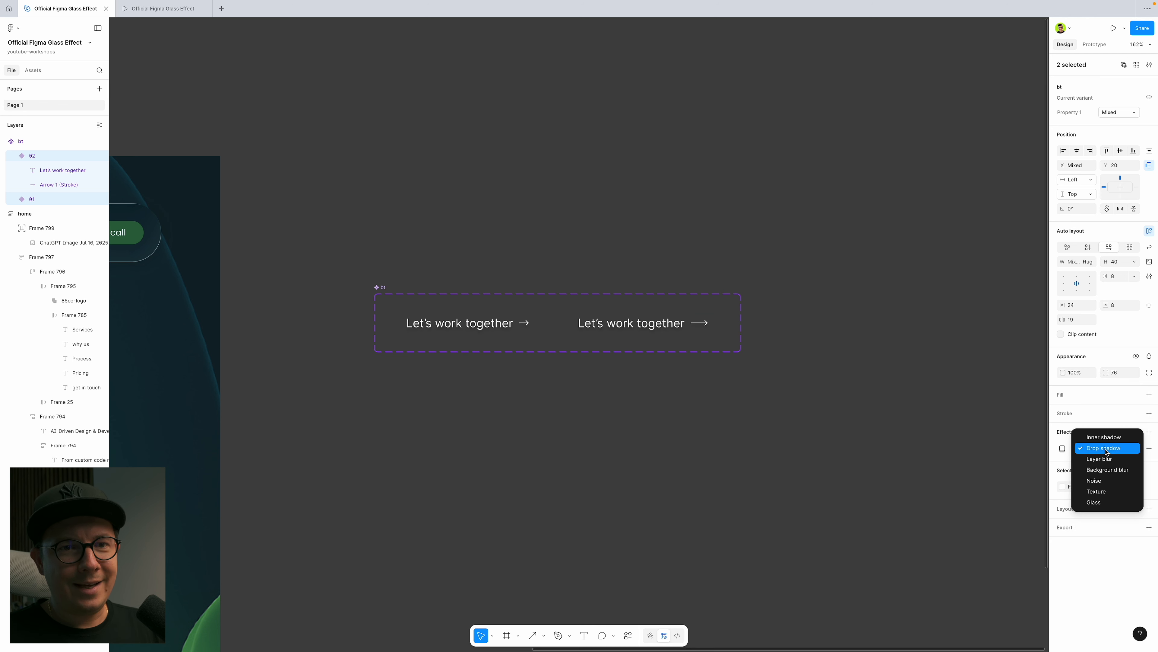
{"action": "left_click", "coordinate": [1092, 502]}
{"action": "scroll", "coordinate": [457, 261], "scroll_direction": "up", "scroll_amount": 5}
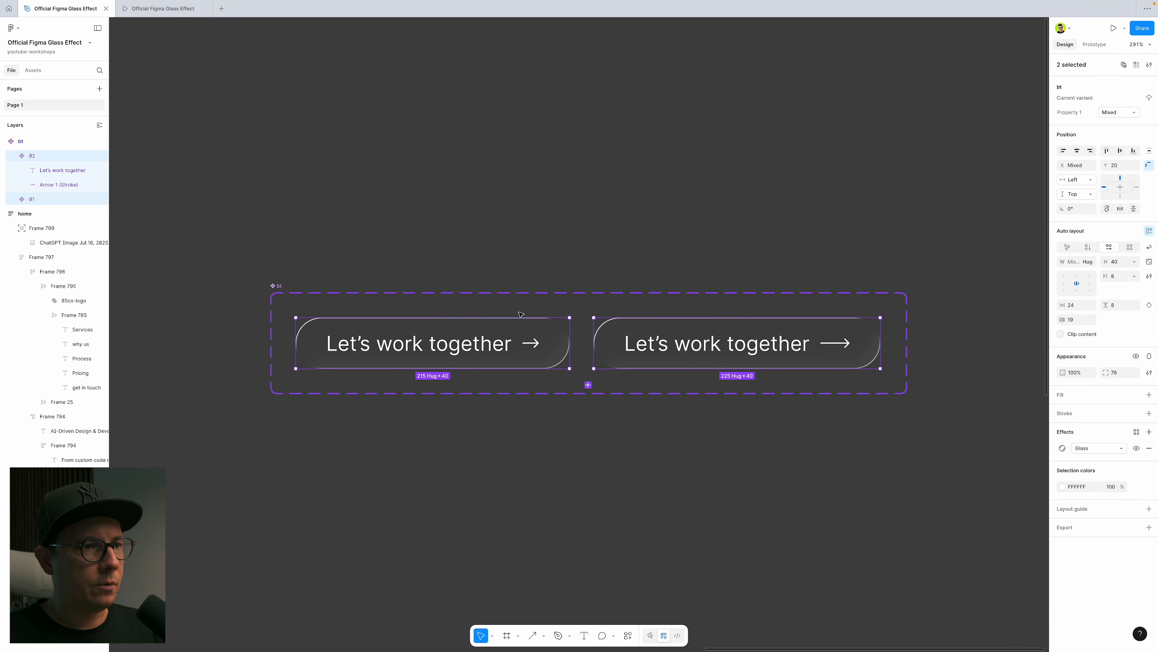
{"action": "scroll", "coordinate": [439, 290], "scroll_direction": "down", "scroll_amount": 2}
{"action": "scroll", "coordinate": [536, 308], "scroll_direction": "left", "scroll_amount": 5}
{"action": "scroll", "coordinate": [536, 308], "scroll_direction": "down", "scroll_amount": 5}
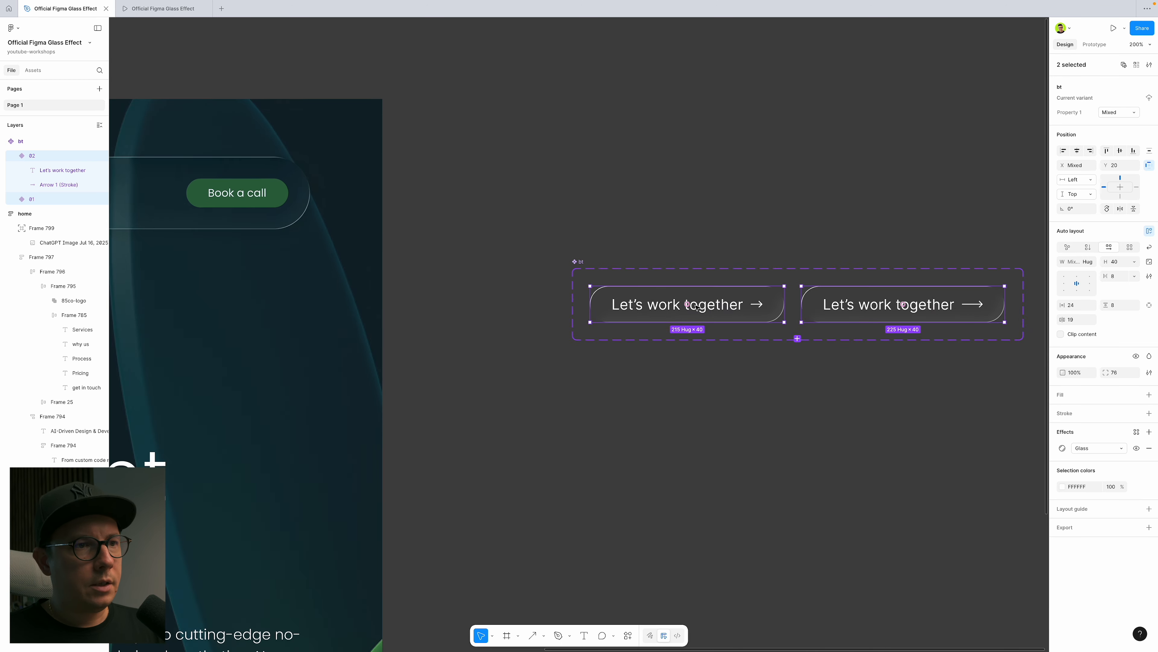
{"action": "scroll", "coordinate": [689, 308], "scroll_direction": "left", "scroll_amount": 2}
{"action": "scroll", "coordinate": [689, 308], "scroll_direction": "left", "scroll_amount": 3}
{"action": "scroll", "coordinate": [393, 406], "scroll_direction": "up", "scroll_amount": 6}
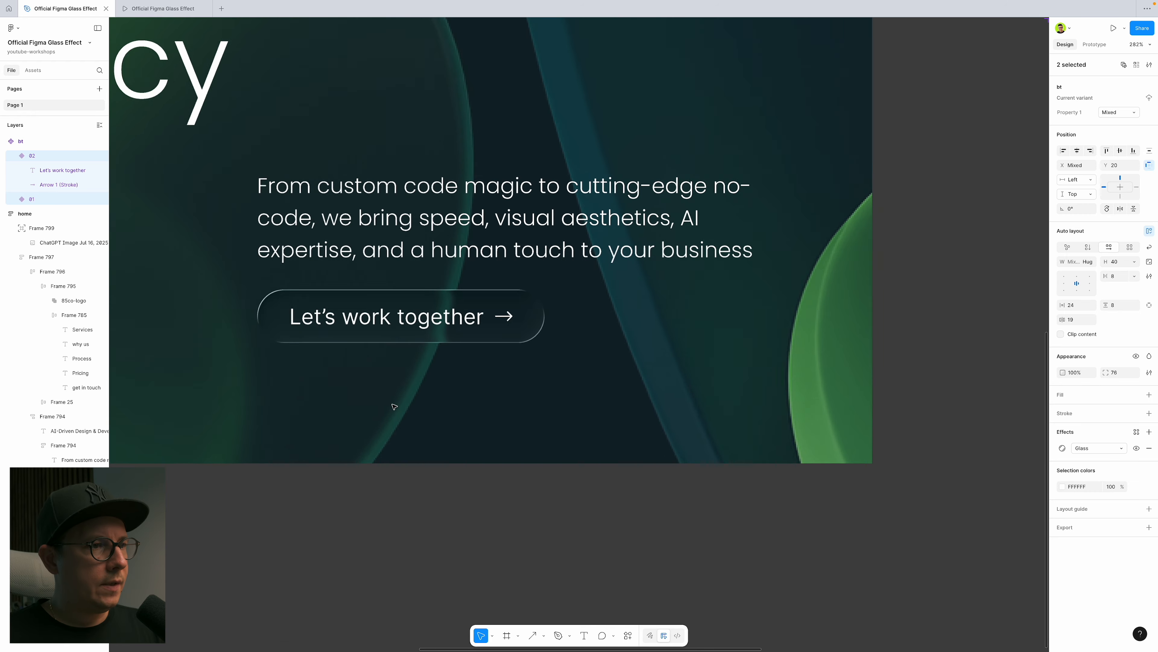
- Set the button variants' glass effect to dispersion 100, depth 30 and frost 8
{"action": "left_click", "coordinate": [1062, 448]}
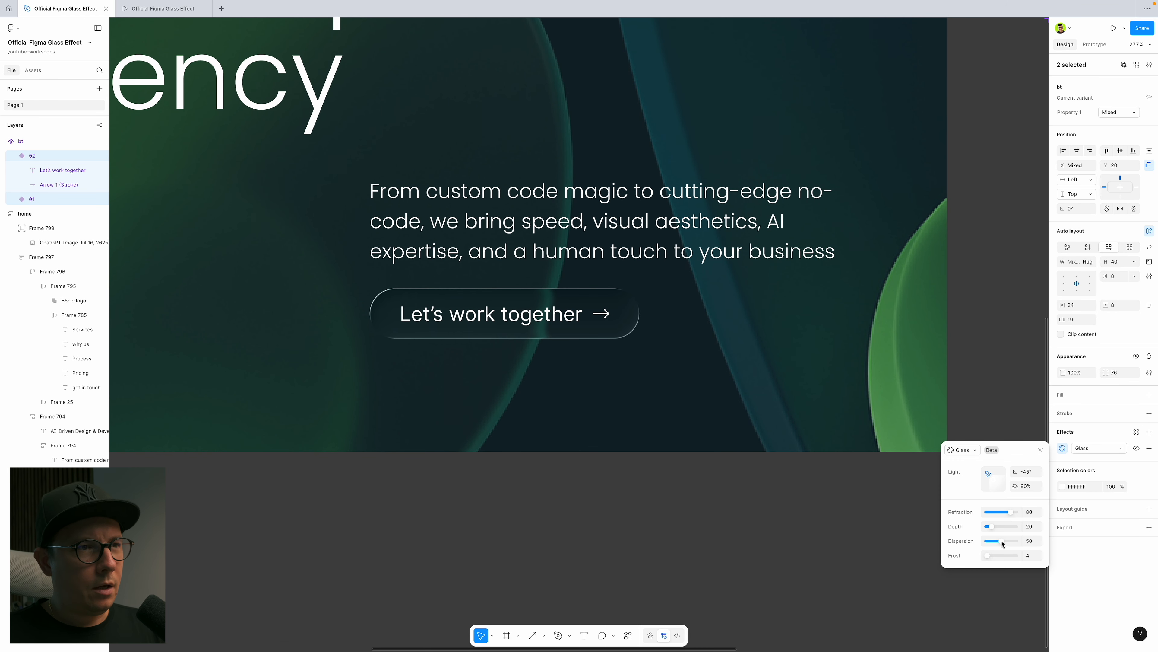
{"action": "mouse_move", "coordinate": [999, 543]}
{"action": "left_mouse_down"}
{"action": "mouse_move", "coordinate": [1031, 542]}
{"action": "mouse_move", "coordinate": [994, 531]}
{"action": "left_mouse_up"}
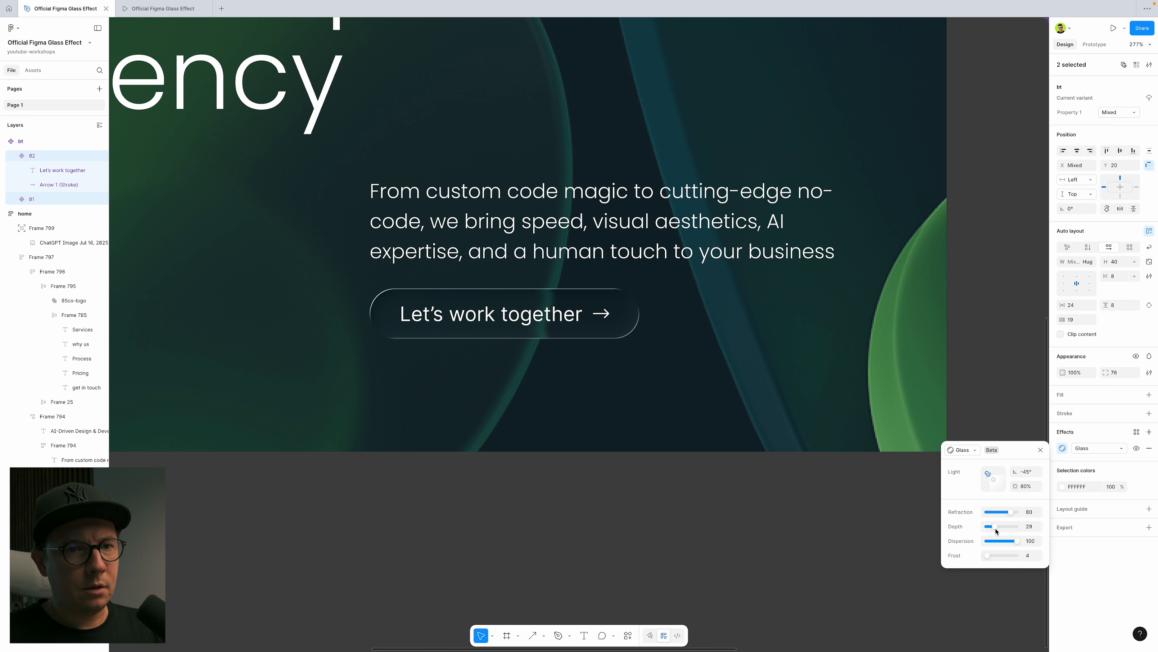
{"action": "left_click_drag", "start_coordinate": [995, 529], "coordinate": [995, 529]}
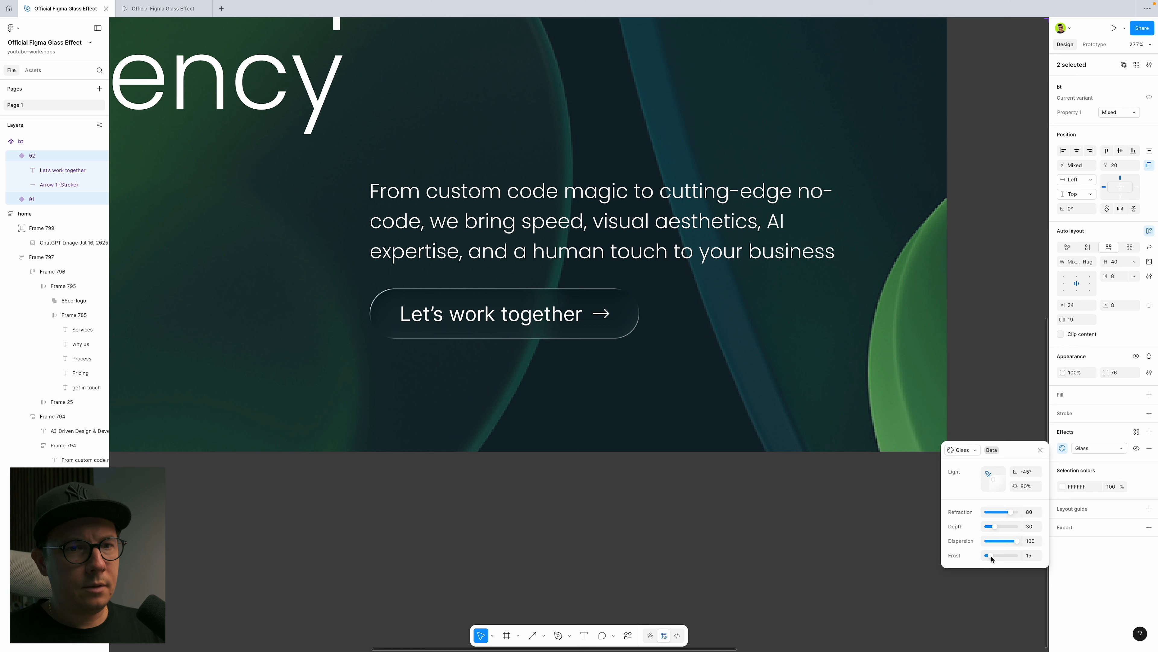
{"action": "left_click_drag", "start_coordinate": [990, 556], "coordinate": [989, 557]}
{"action": "scroll", "coordinate": [579, 293], "scroll_direction": "down", "scroll_amount": 5}
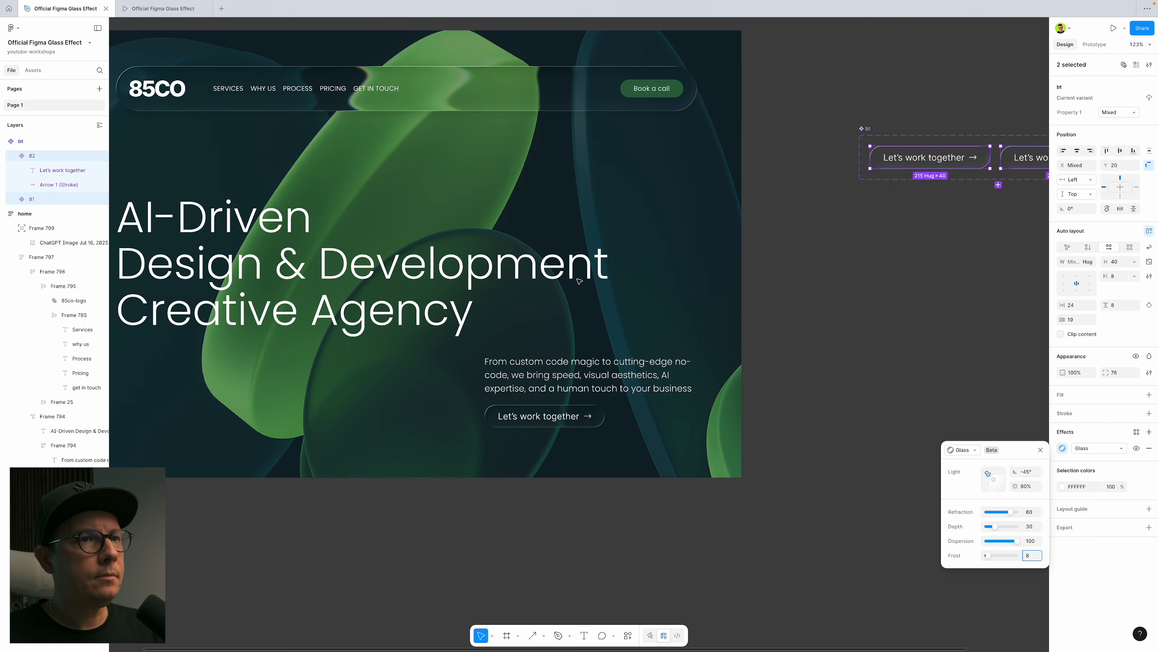
- Add a fill to both "Let's work together" button variants, sampling dark teal 103036 from the home page's background
{"action": "scroll", "coordinate": [639, 283], "scroll_direction": "up", "scroll_amount": 4}
{"action": "scroll", "coordinate": [661, 278], "scroll_direction": "right", "scroll_amount": 2}
{"action": "scroll", "coordinate": [880, 271], "scroll_direction": "up", "scroll_amount": 4}
{"action": "scroll", "coordinate": [880, 271], "scroll_direction": "down", "scroll_amount": 1}
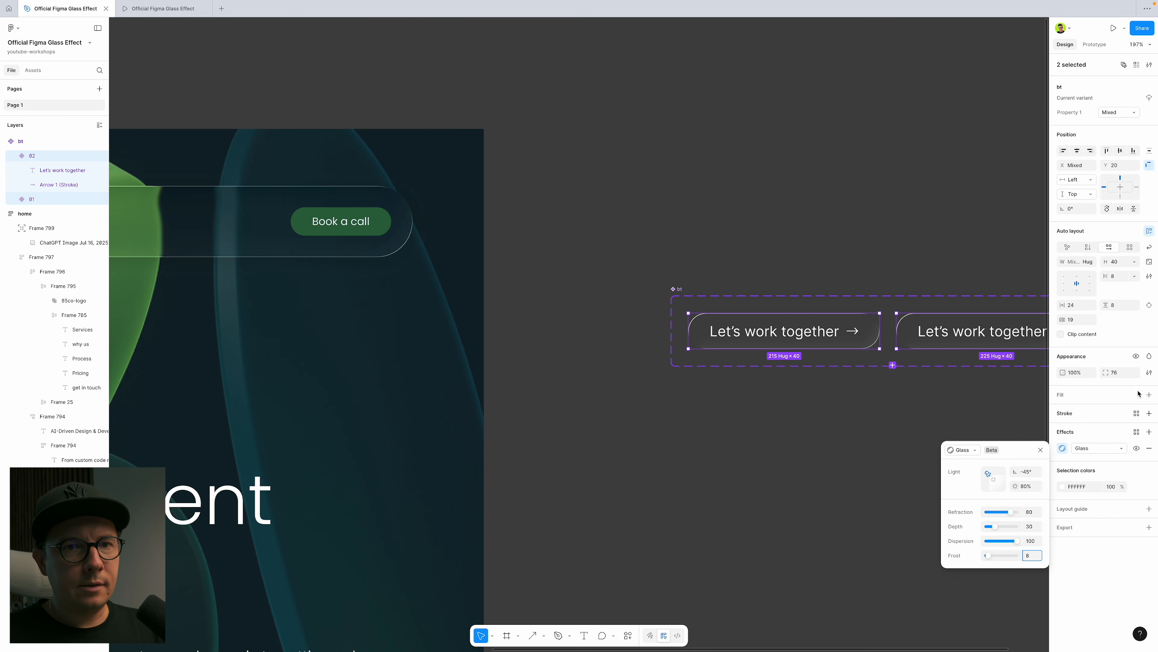
{"action": "left_click", "coordinate": [1149, 394]}
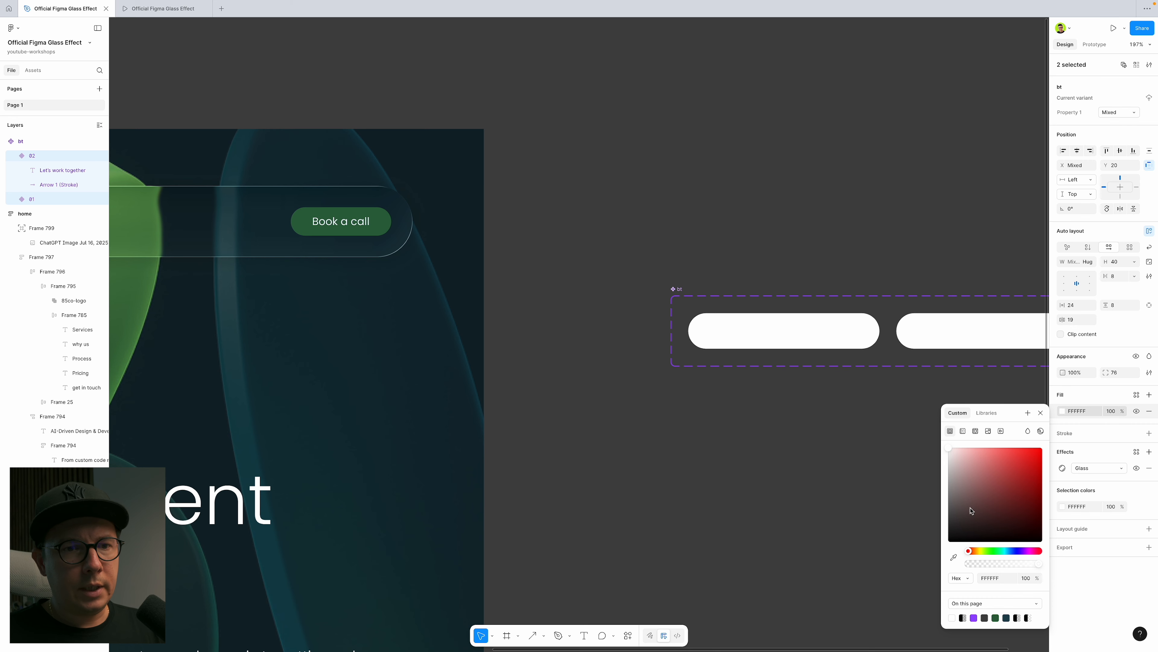
{"action": "left_click", "coordinate": [954, 559]}
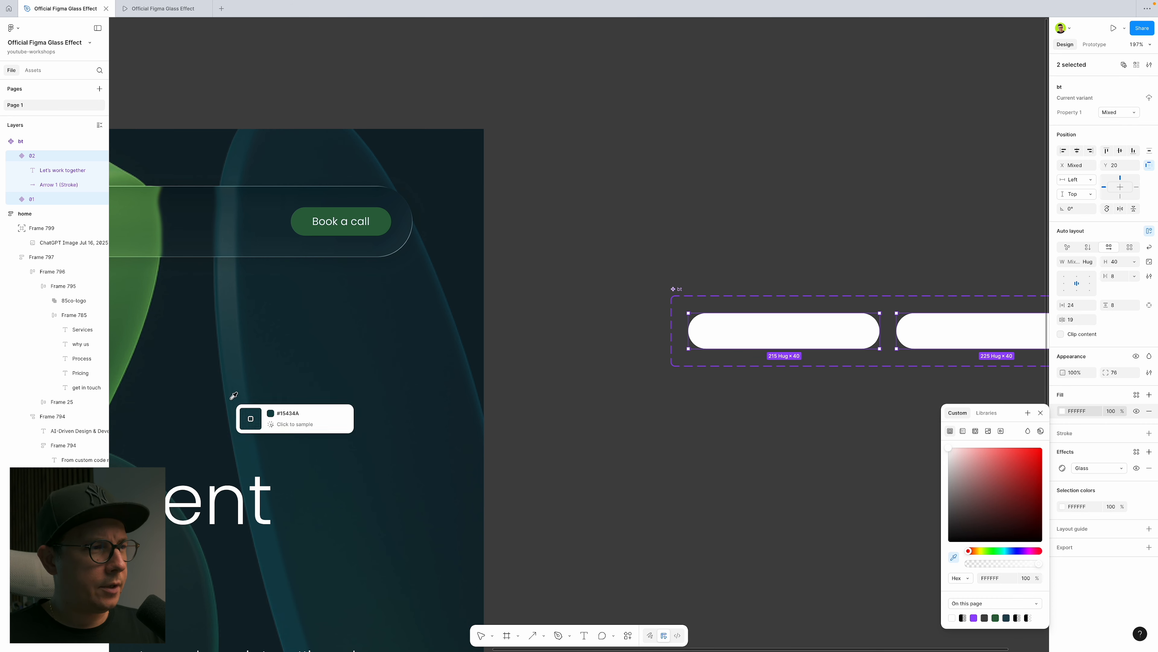
{"action": "left_click", "coordinate": [272, 378]}
- Lower the button variants' teal fill opacity to about 11% so the glass effect shows on the home page's button
{"action": "scroll", "coordinate": [595, 432], "scroll_direction": "down", "scroll_amount": 8}
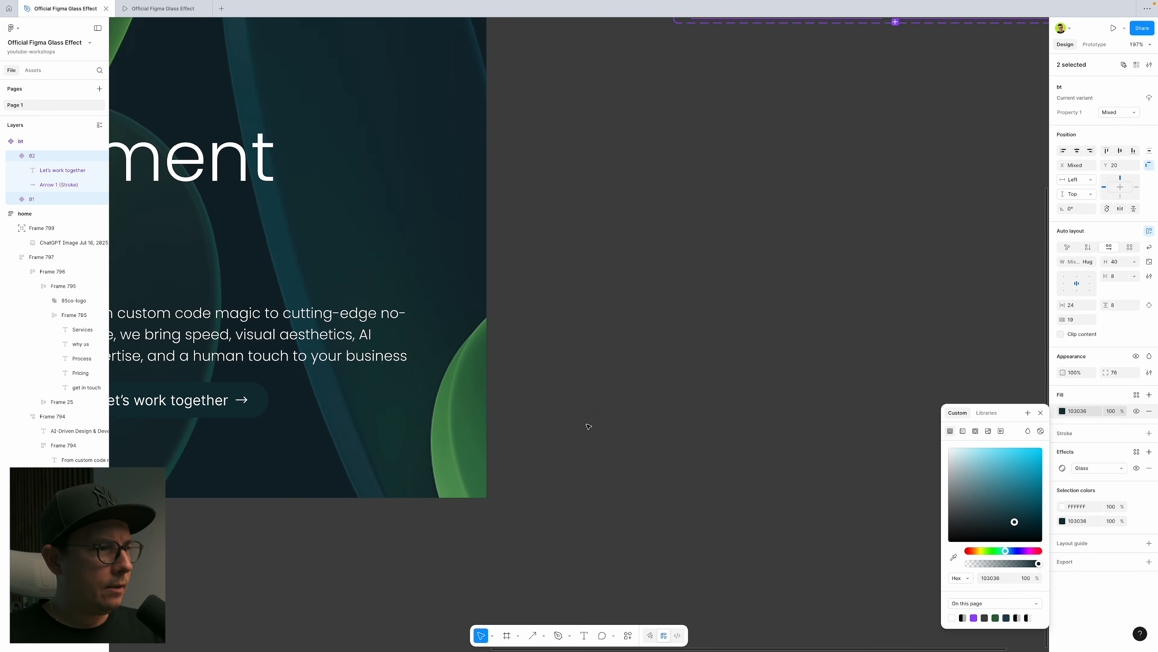
{"action": "scroll", "coordinate": [589, 427], "scroll_direction": "left", "scroll_amount": 6}
{"action": "scroll", "coordinate": [488, 248], "scroll_direction": "up", "scroll_amount": 3}
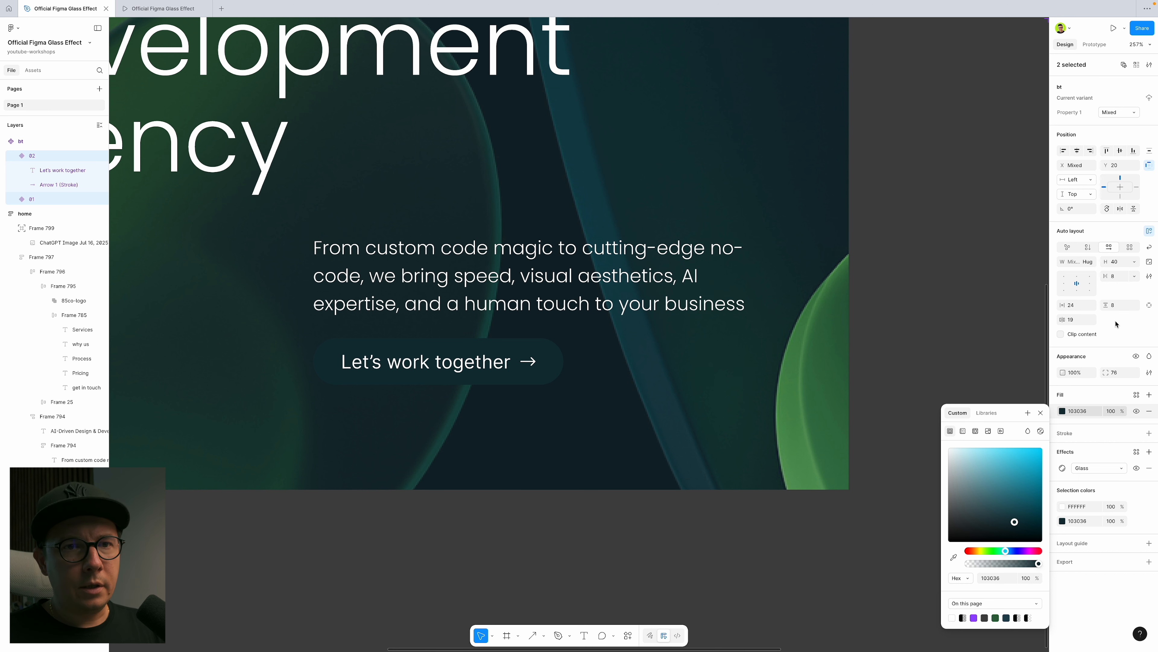
{"action": "left_click_drag", "start_coordinate": [1038, 563], "coordinate": [979, 566]}
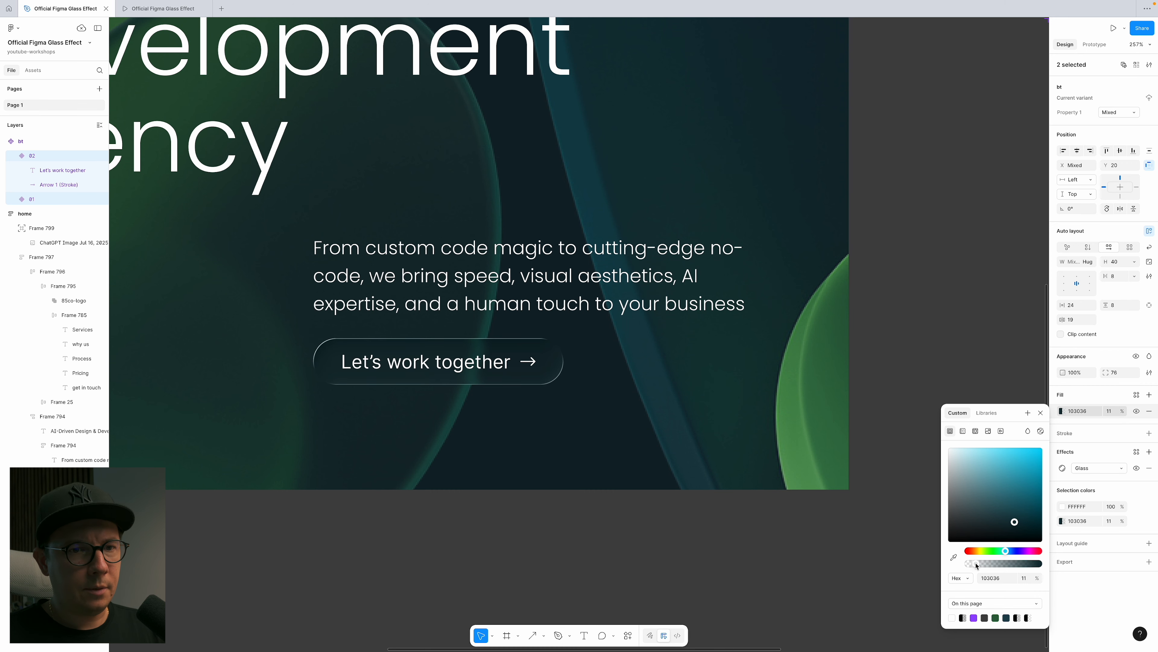
{"action": "left_click", "coordinate": [938, 394]}
- Switch to the prototype preview and examine the glass navigation bar and button against the background while the page content scrolls
{"action": "scroll", "coordinate": [939, 394], "scroll_direction": "down", "scroll_amount": 10}
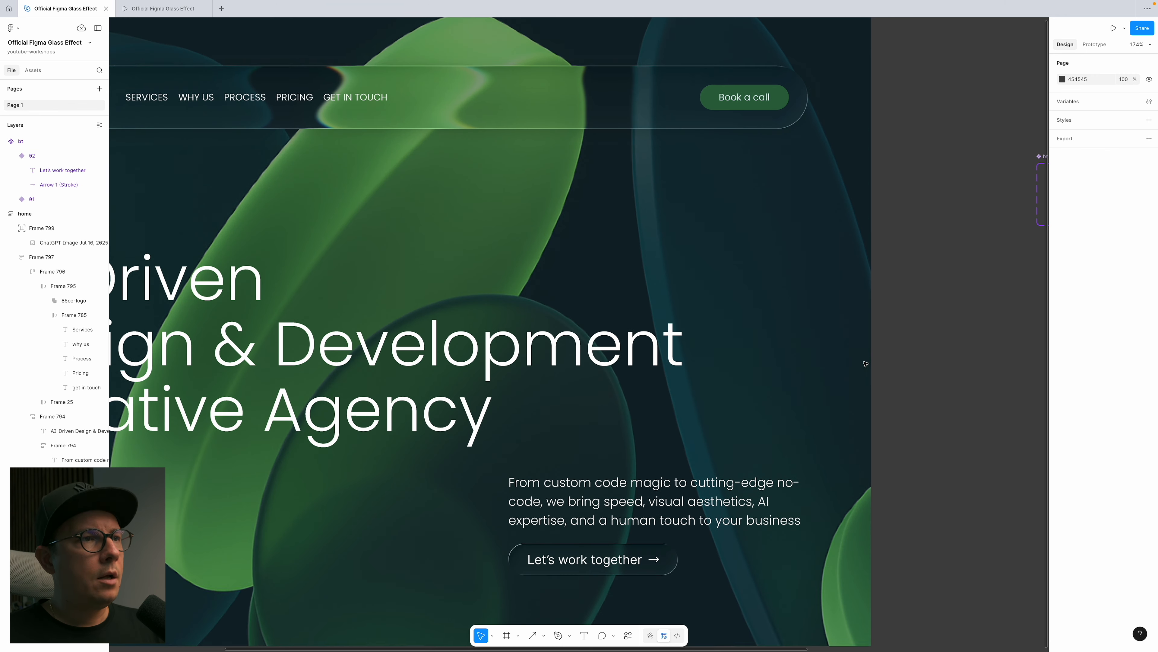
{"action": "scroll", "coordinate": [649, 144], "scroll_direction": "down", "scroll_amount": 4}
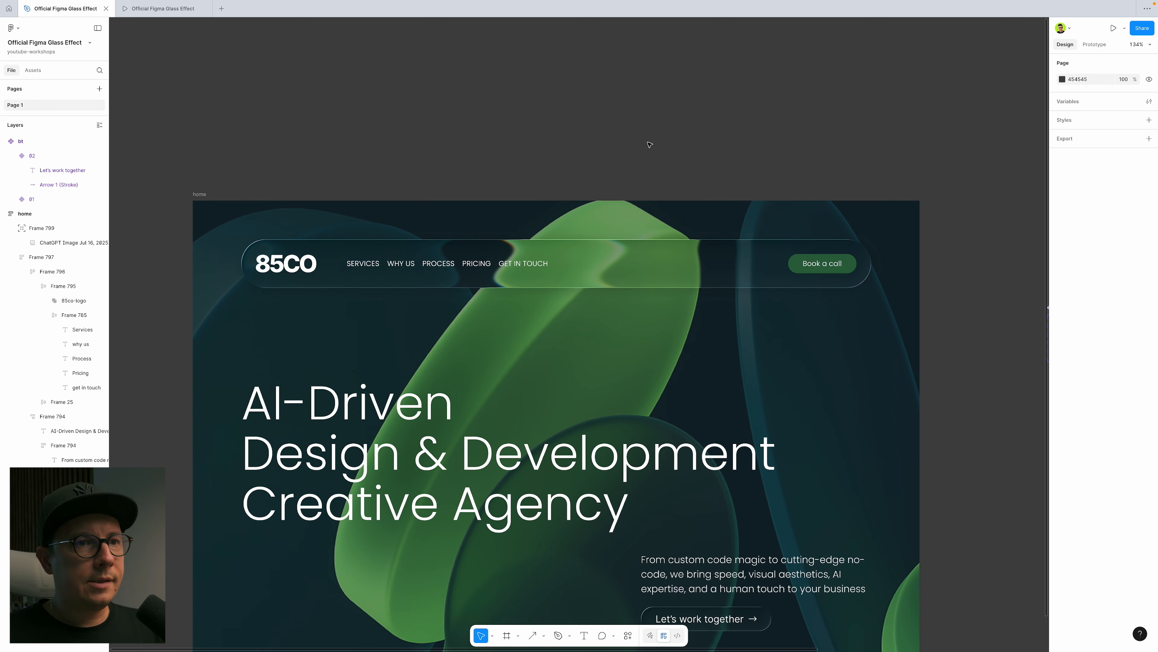
{"action": "scroll", "coordinate": [548, 108], "scroll_direction": "down", "scroll_amount": 1}
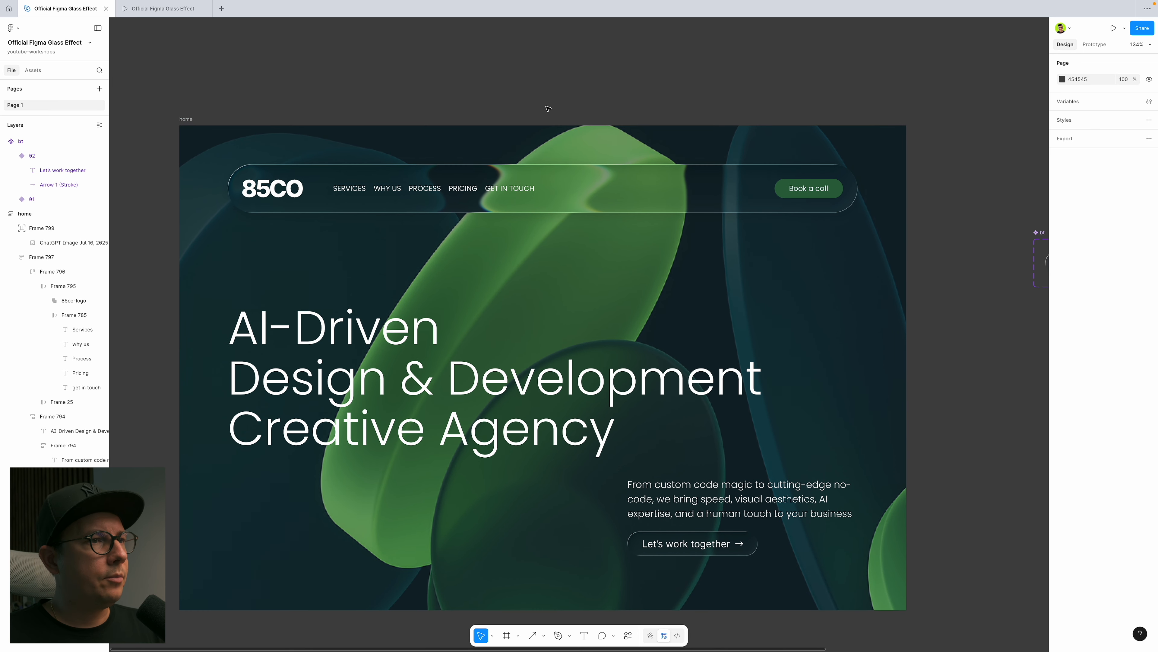
{"action": "left_click", "coordinate": [153, 8]}
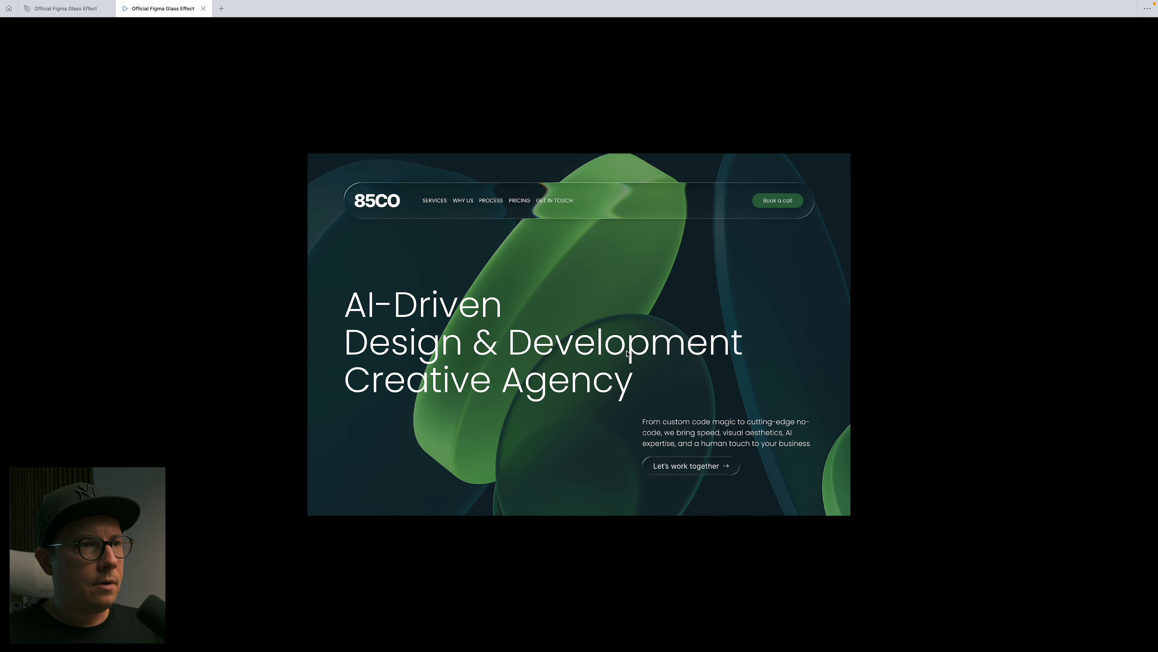
{"action": "scroll", "coordinate": [628, 353], "scroll_direction": "down", "scroll_amount": 3}
{"action": "scroll", "coordinate": [628, 353], "scroll_direction": "up", "scroll_amount": 3}
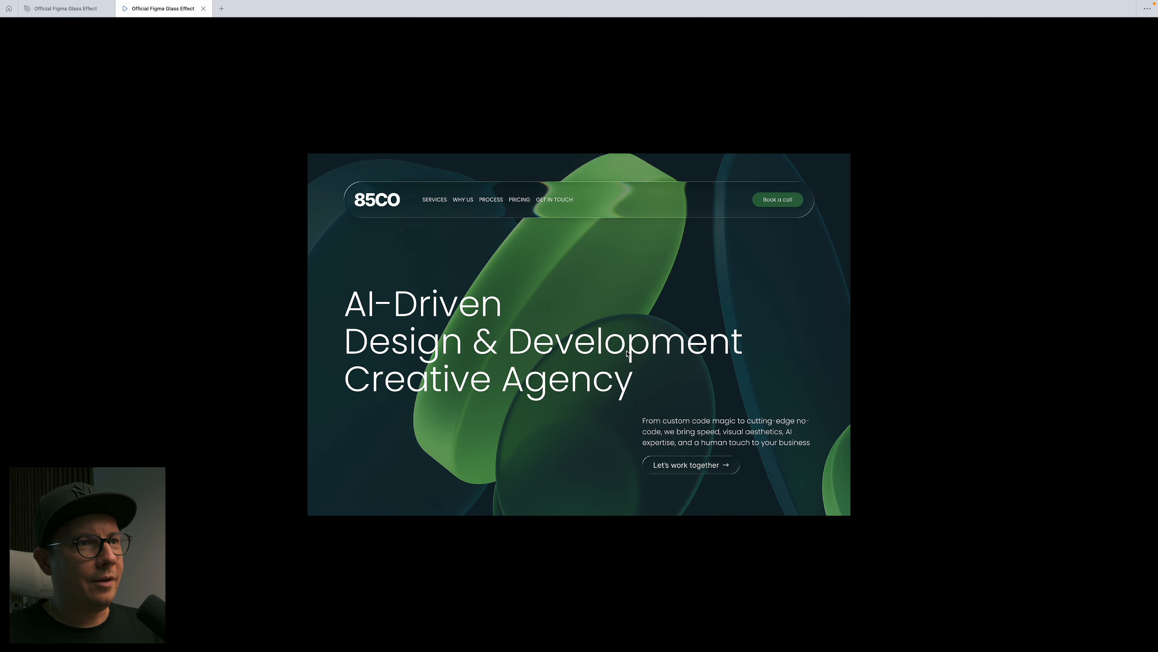
{"action": "scroll", "coordinate": [684, 327], "scroll_direction": "down", "scroll_amount": 2}
{"action": "scroll", "coordinate": [683, 327], "scroll_direction": "up", "scroll_amount": 2}
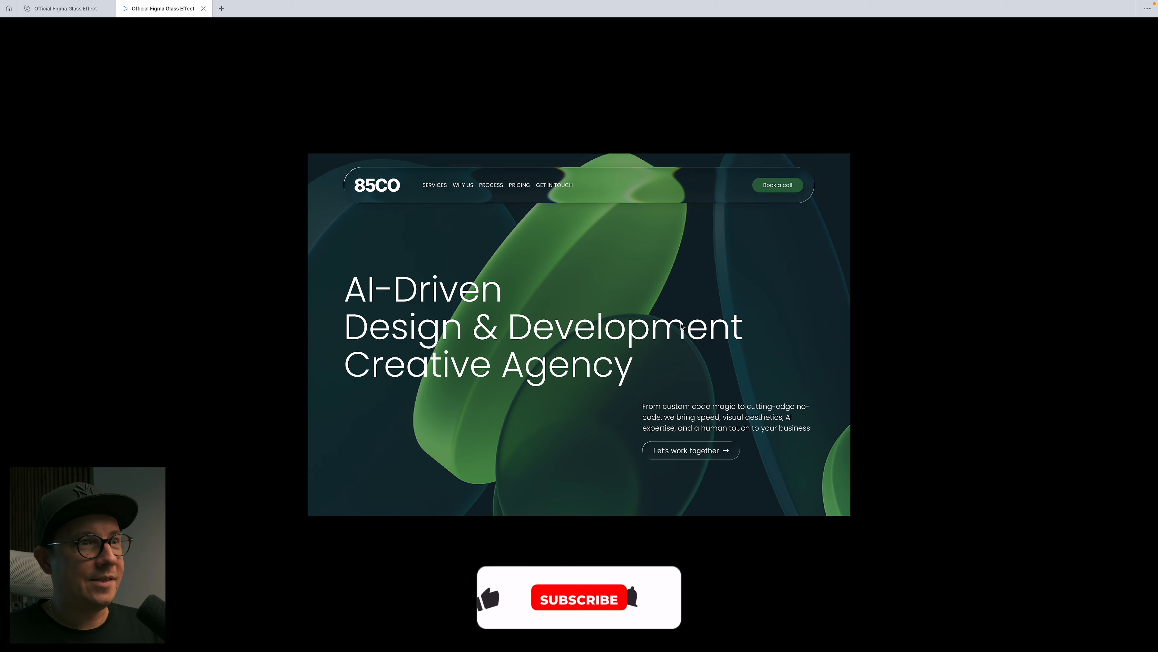
{"action": "scroll", "coordinate": [682, 326], "scroll_direction": "down", "scroll_amount": 2}
{"action": "scroll", "coordinate": [682, 326], "scroll_direction": "up", "scroll_amount": 2}
{"action": "scroll", "coordinate": [682, 327], "scroll_direction": "down", "scroll_amount": 2}
{"action": "scroll", "coordinate": [683, 326], "scroll_direction": "up", "scroll_amount": 2}
{"action": "scroll", "coordinate": [682, 327], "scroll_direction": "down", "scroll_amount": 3}
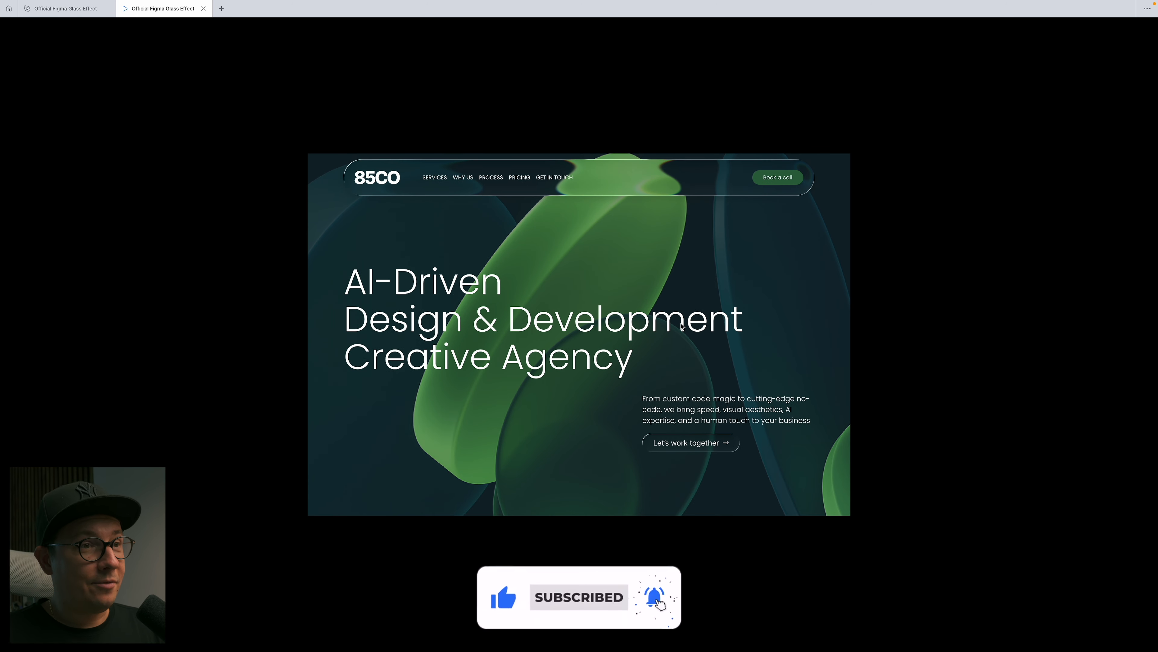
{"action": "scroll", "coordinate": [683, 327], "scroll_direction": "down", "scroll_amount": 2}
{"action": "scroll", "coordinate": [694, 356], "scroll_direction": "up", "scroll_amount": 2}
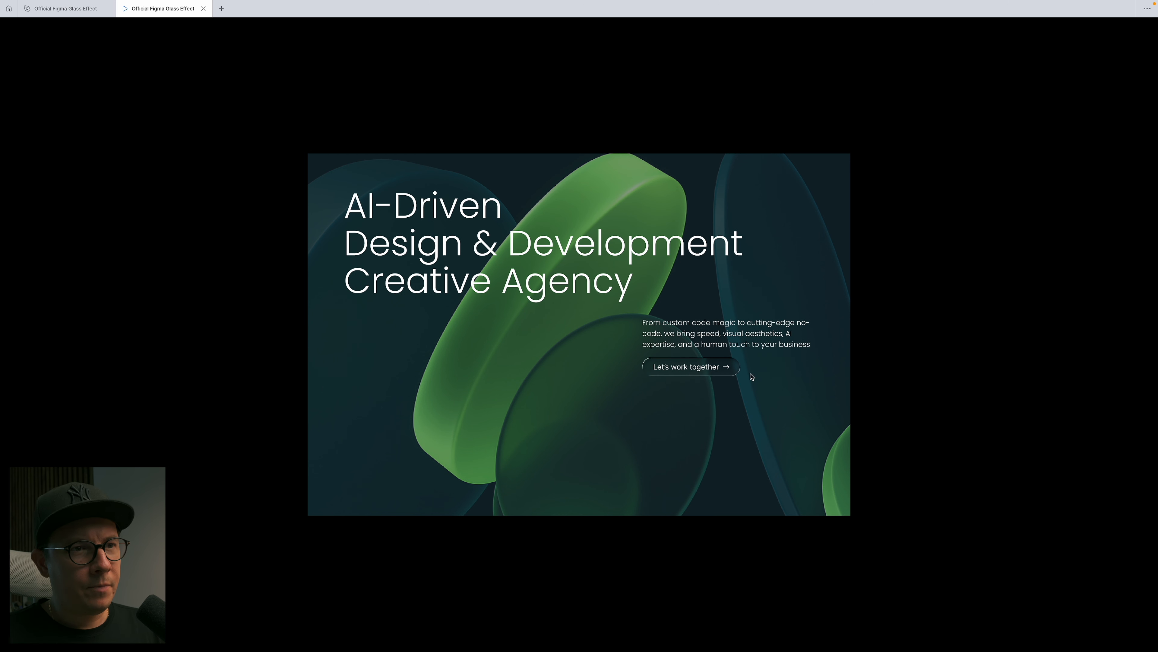
{"action": "scroll", "coordinate": [636, 305], "scroll_direction": "up", "scroll_amount": 3}
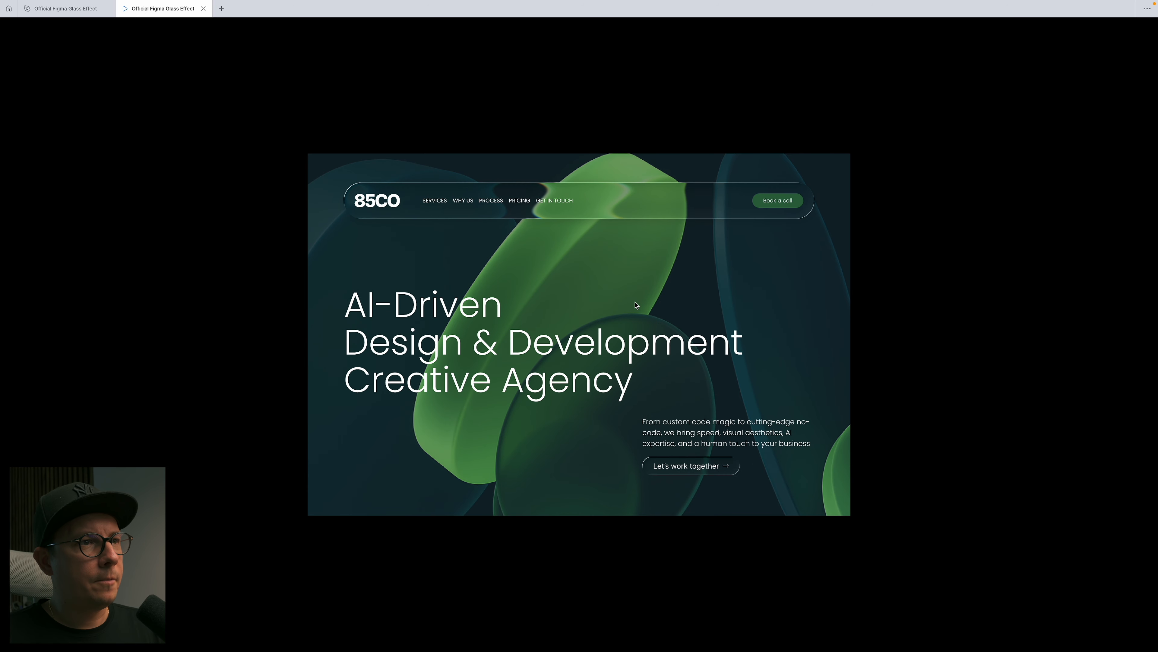